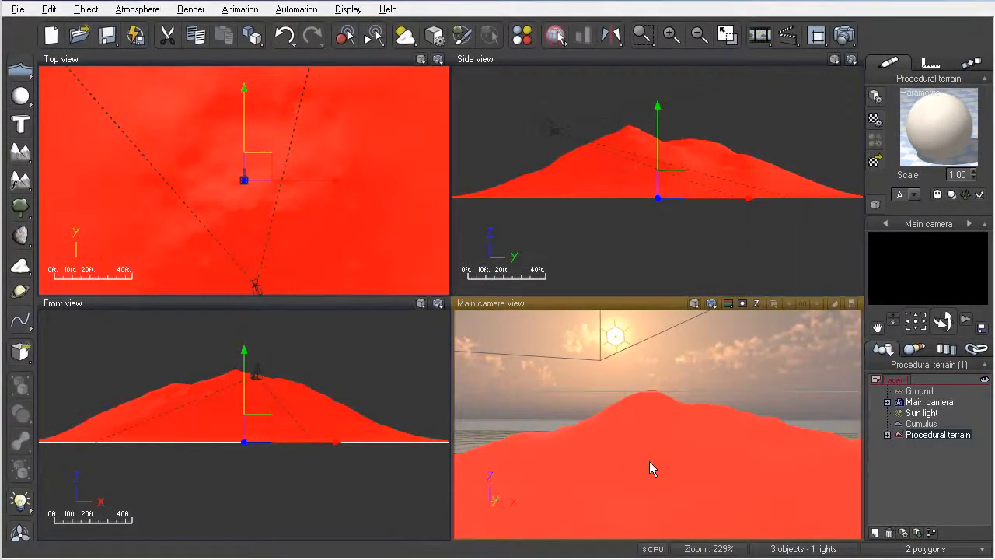
- Delete the existing procedural terrain and create a new fractal terrain 512 wide and 512 high
{"action": "key", "text": "Delete"}
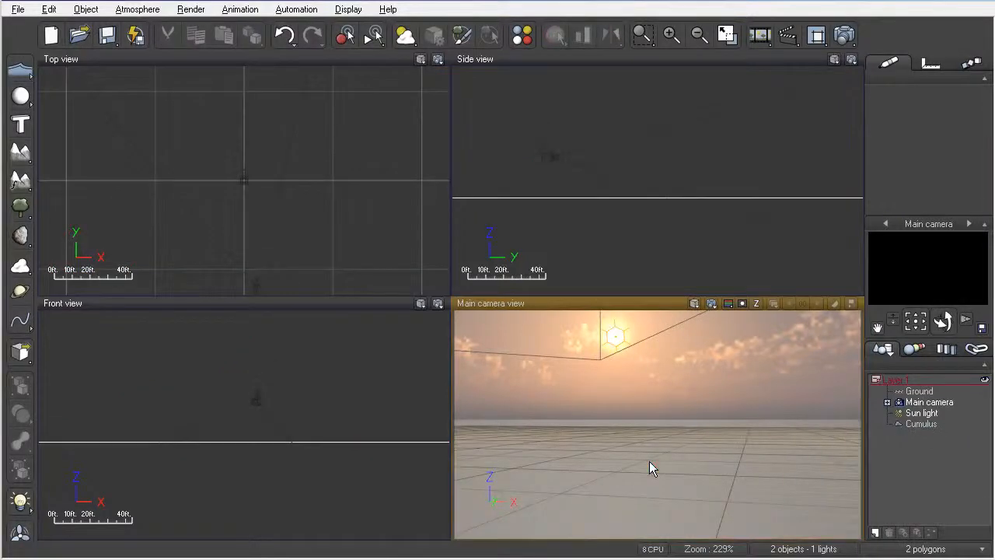
{"action": "left_click", "coordinate": [21, 154]}
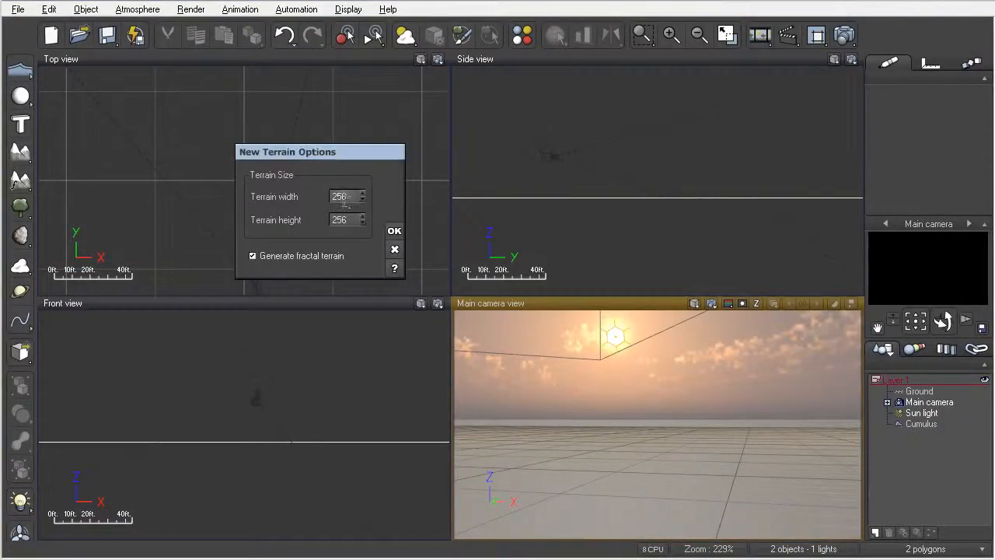
{"action": "left_click_drag", "start_coordinate": [344, 202], "coordinate": [314, 200]}
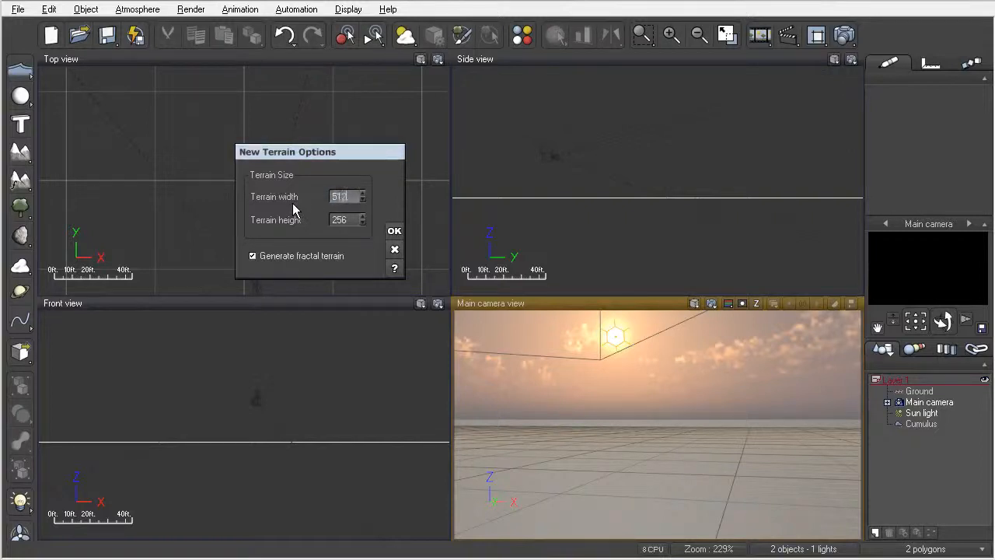
{"action": "left_click_drag", "start_coordinate": [342, 219], "coordinate": [315, 224]}
{"action": "type", "text": "512"}
{"action": "left_click", "coordinate": [394, 231]}
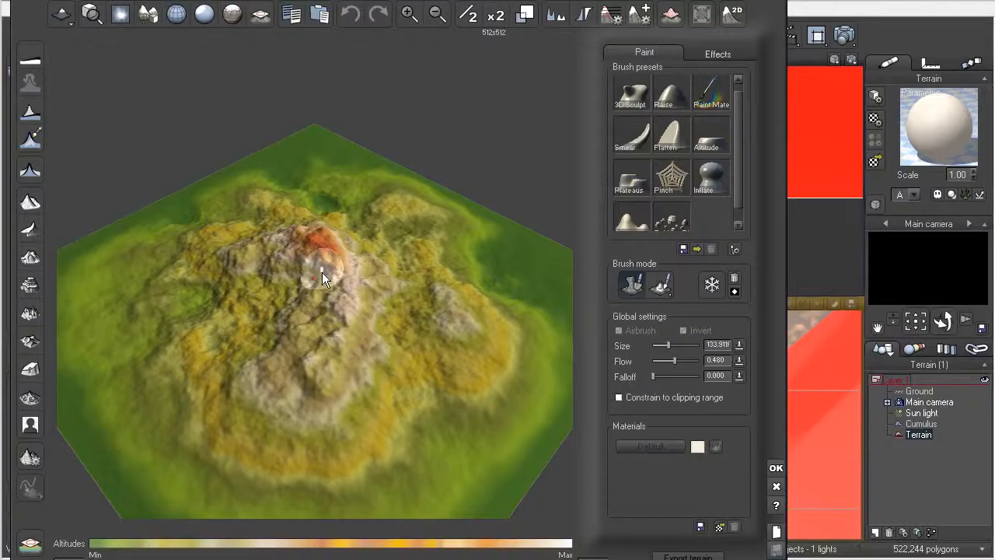
- Convert the 512 x 512 terrain from standard to procedural and apply the edit
{"action": "left_click", "coordinate": [64, 16]}
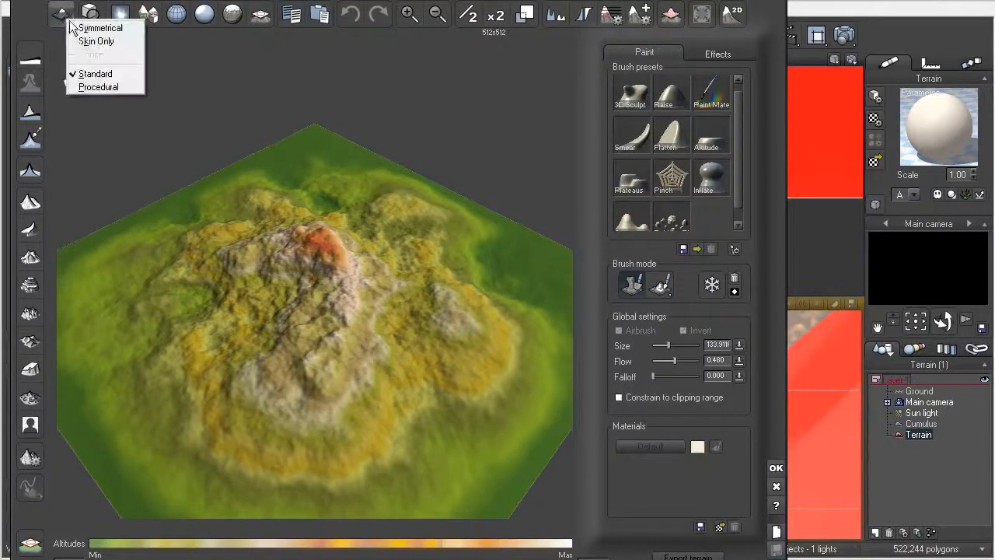
{"action": "left_click", "coordinate": [98, 86]}
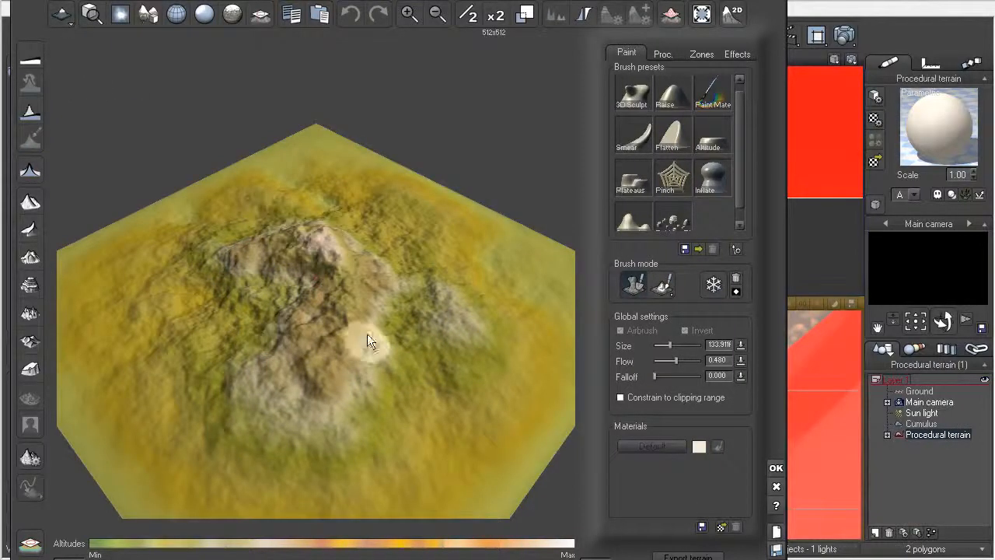
{"action": "left_click", "coordinate": [775, 469]}
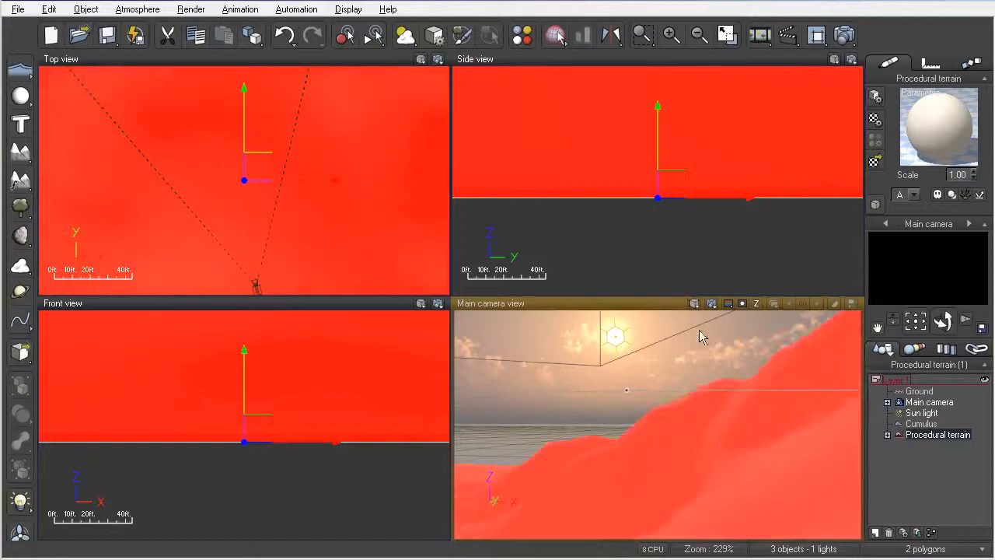
- Render the procedural terrain in the main camera view, reframe the camera and render it again
{"action": "left_click", "coordinate": [712, 304]}
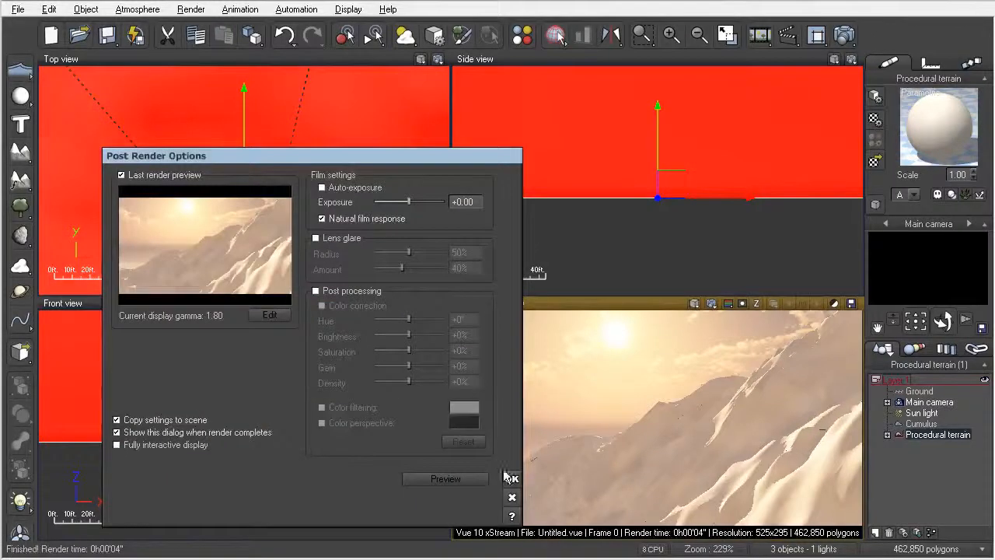
{"action": "left_click", "coordinate": [513, 481]}
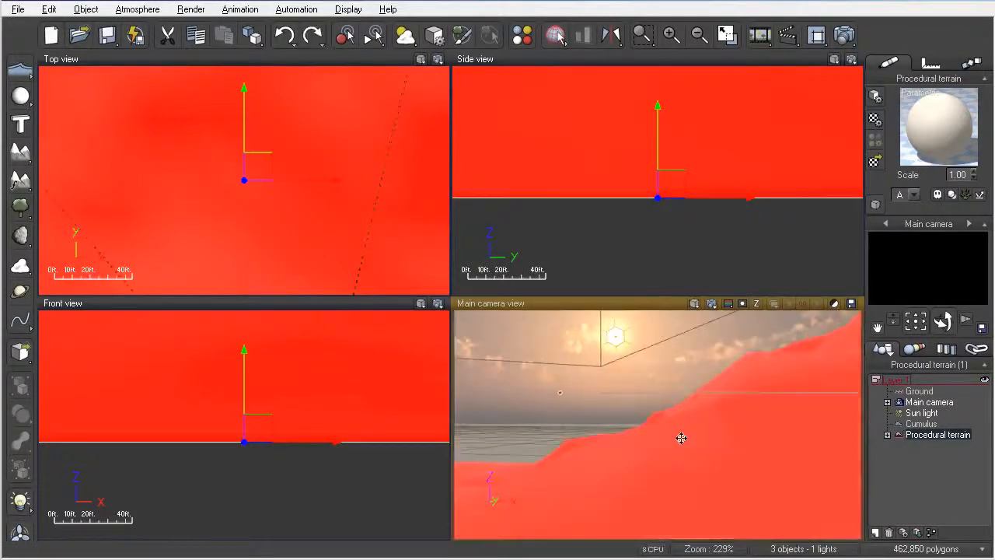
{"action": "left_click", "coordinate": [712, 304]}
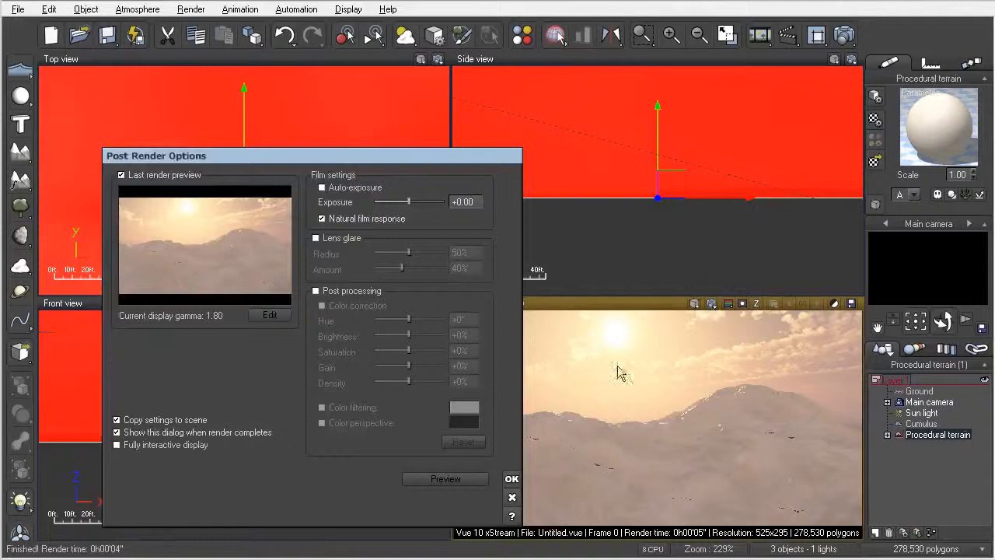
{"action": "left_click", "coordinate": [511, 478]}
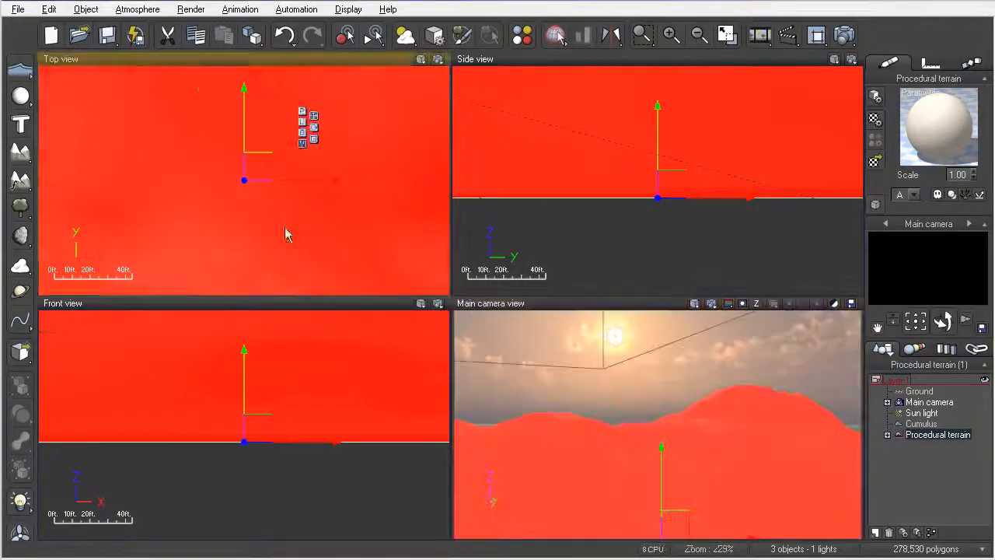
- Deselect the terrain and examine its extent and surface relief around the camera in the top view
{"action": "scroll", "coordinate": [286, 229], "scroll_direction": "down", "scroll_amount": 10}
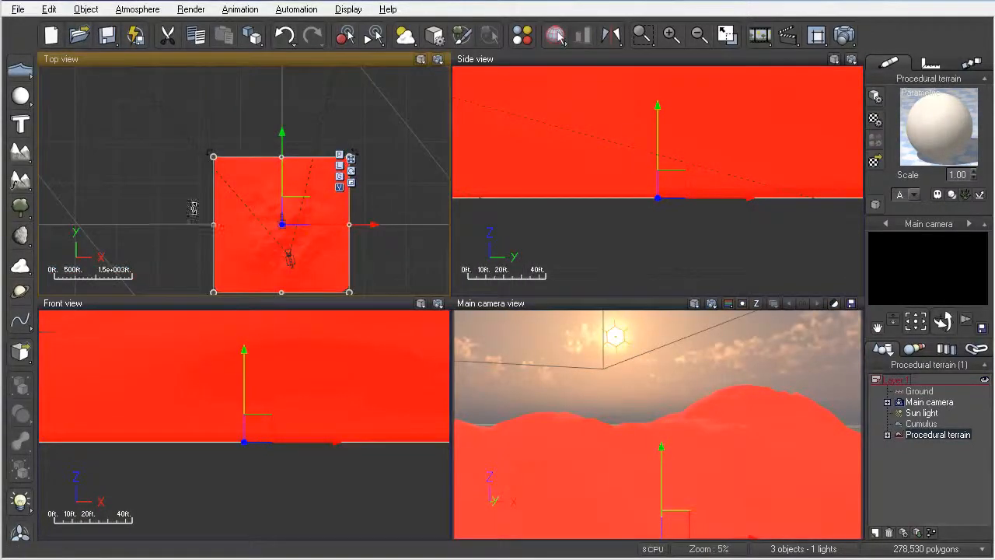
{"action": "left_click", "coordinate": [158, 189]}
{"action": "scroll", "coordinate": [286, 245], "scroll_direction": "up", "scroll_amount": 4}
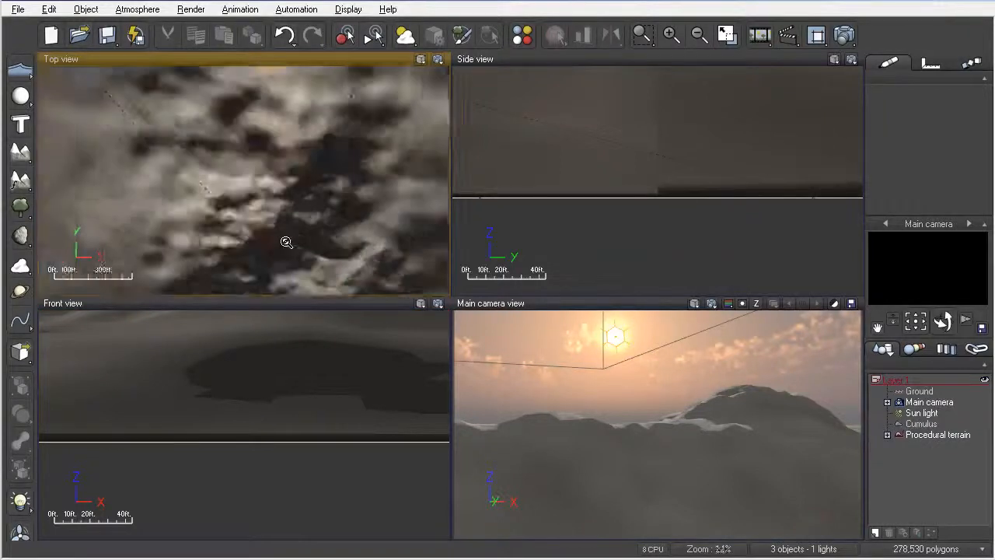
{"action": "right_click_drag", "start_coordinate": [275, 240], "coordinate": [258, 189]}
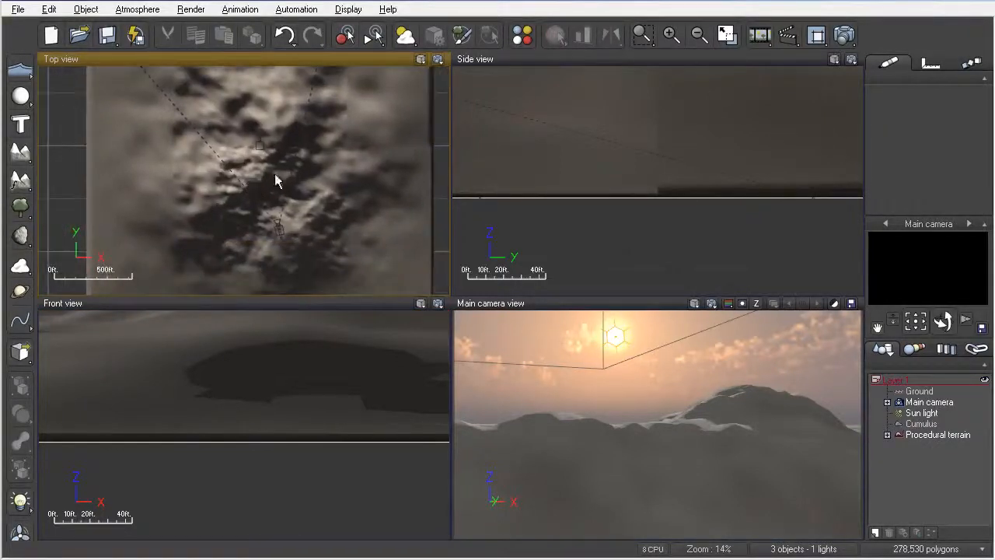
{"action": "scroll", "coordinate": [261, 206], "scroll_direction": "up", "scroll_amount": 5}
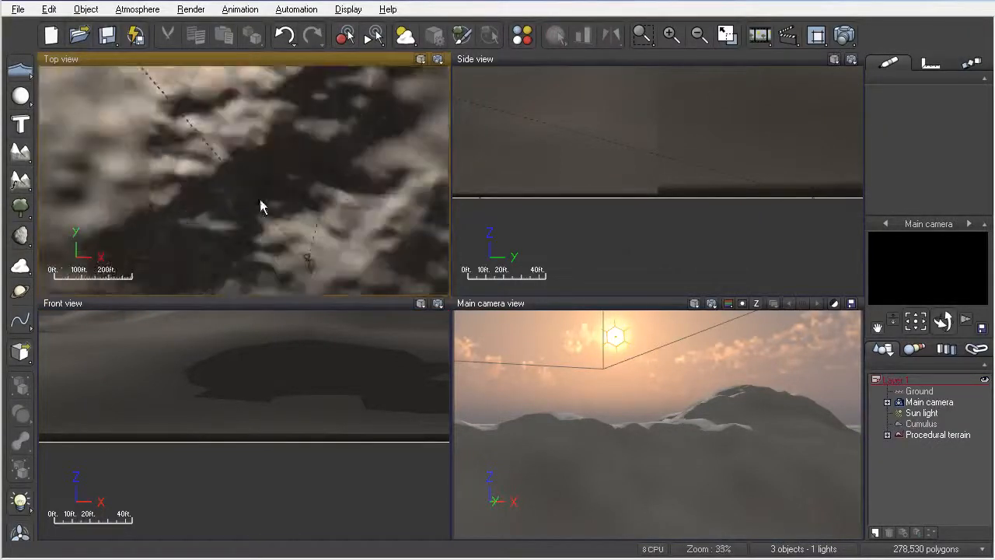
{"action": "scroll", "coordinate": [266, 198], "scroll_direction": "down", "scroll_amount": 5}
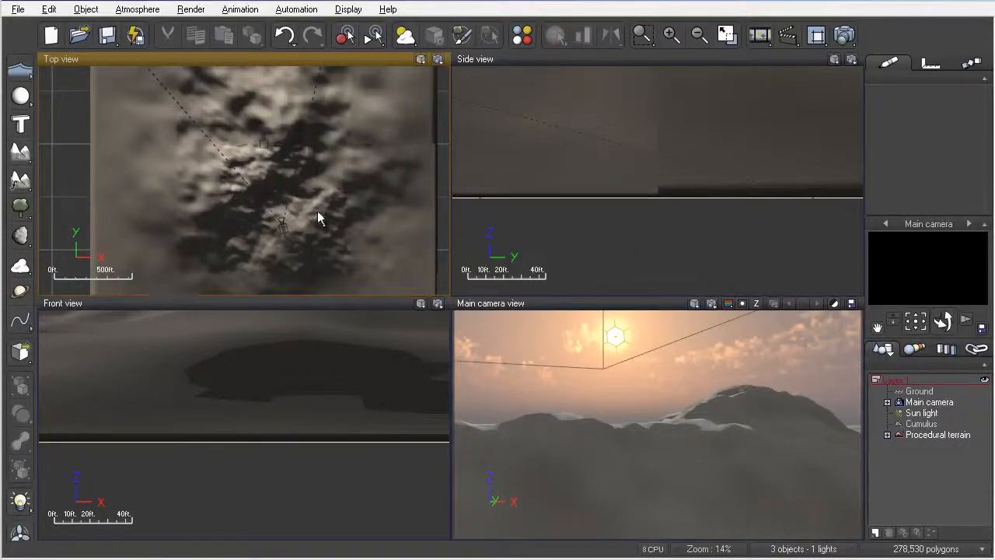
- Replace the current terrain with a new fractal terrain 2048 wide and 2048 high, converted to procedural
{"action": "left_click", "coordinate": [639, 448]}
{"action": "key", "text": "Delete"}
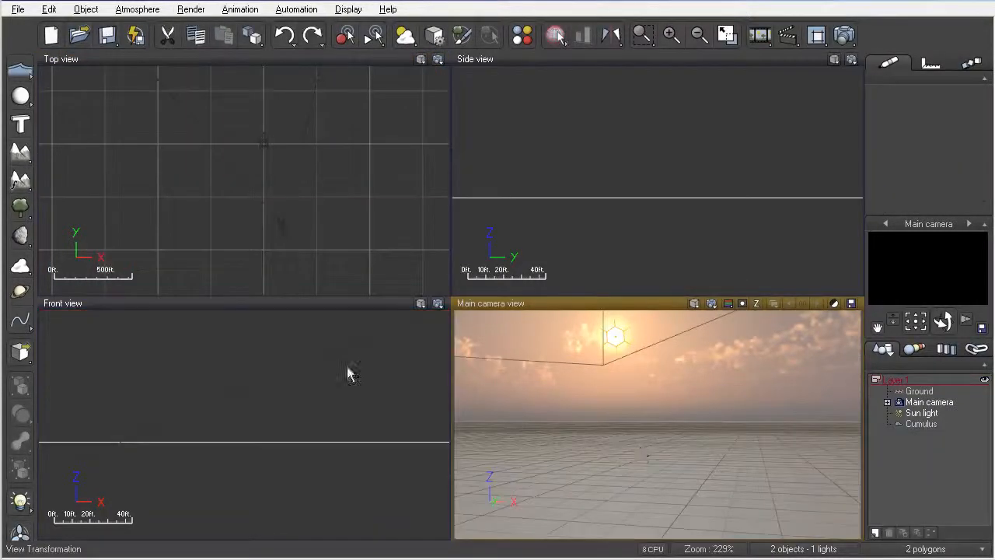
{"action": "left_click", "coordinate": [19, 152]}
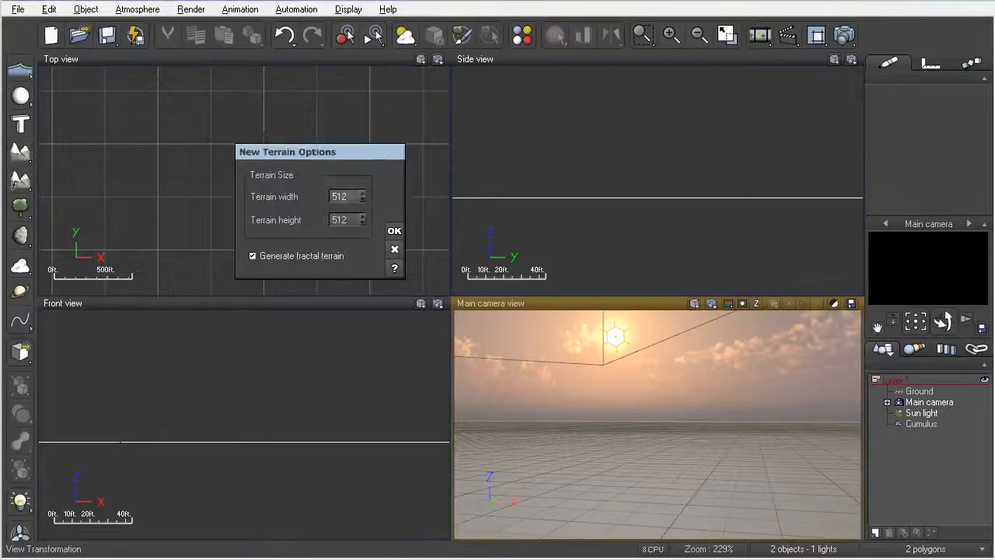
{"action": "double_click", "coordinate": [345, 196]}
{"action": "type", "text": "2048"}
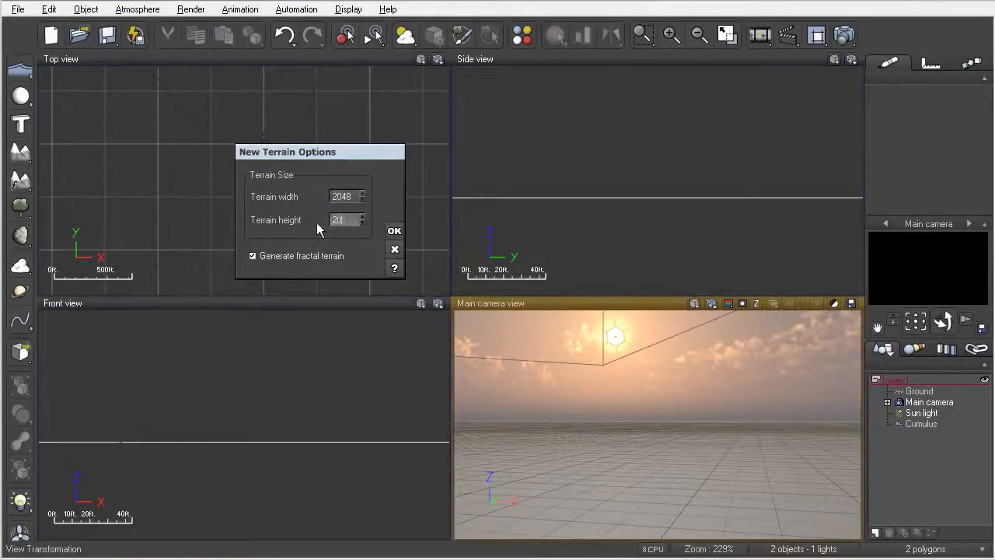
{"action": "type", "text": "2048"}
{"action": "left_click", "coordinate": [392, 231]}
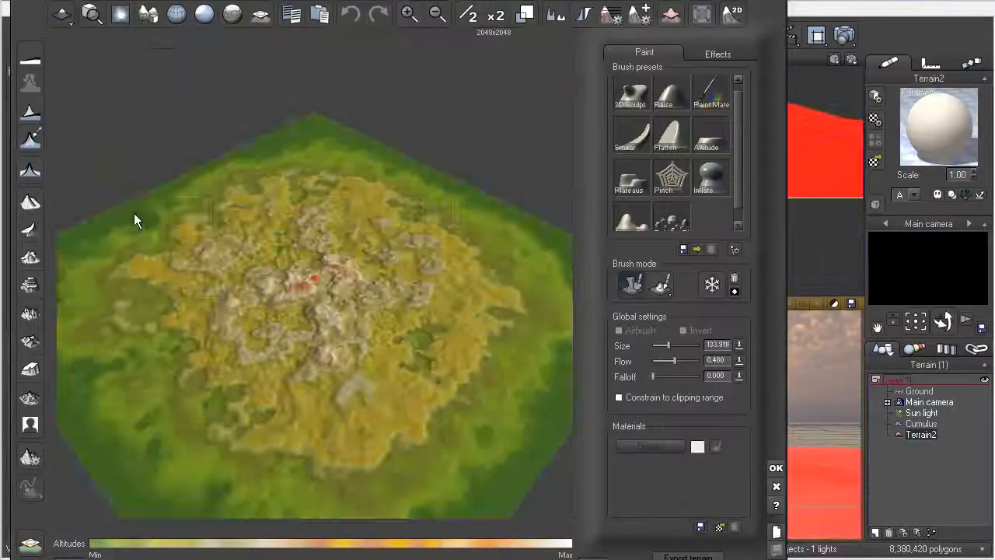
{"action": "left_click", "coordinate": [64, 15]}
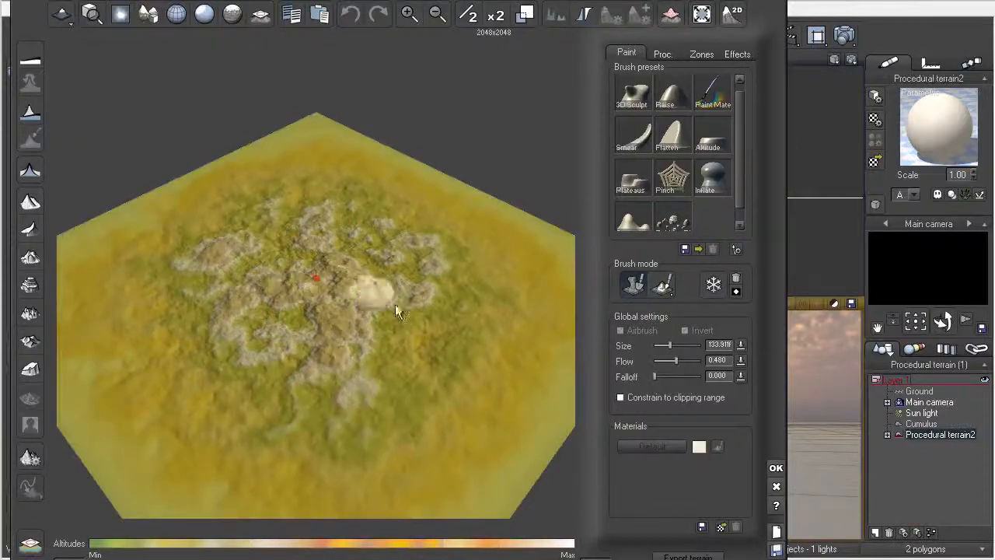
{"action": "left_click", "coordinate": [776, 468]}
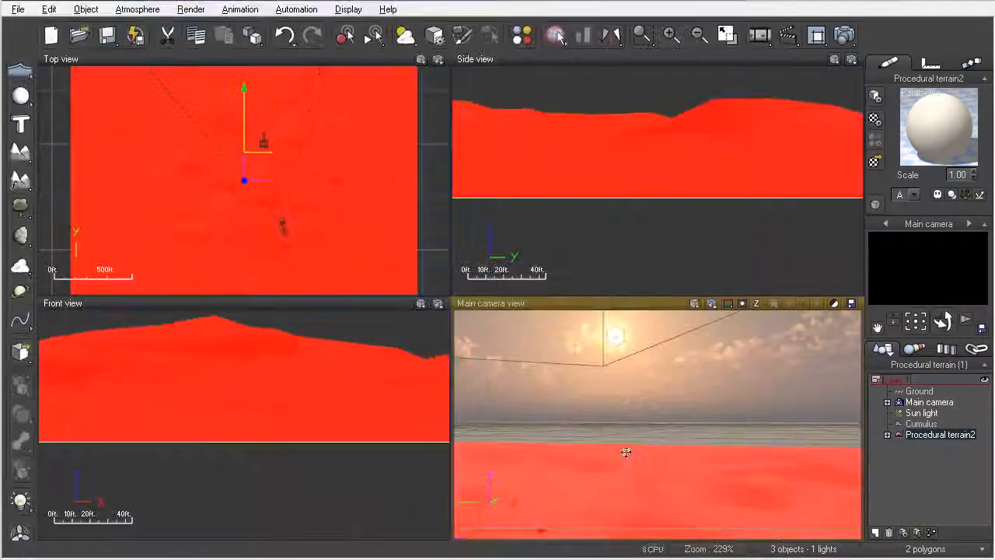
- Aim the main camera across the 2048 x 2048 terrain and render the view
{"action": "right_click_drag", "start_coordinate": [622, 462], "coordinate": [646, 389]}
{"action": "left_click", "coordinate": [709, 304]}
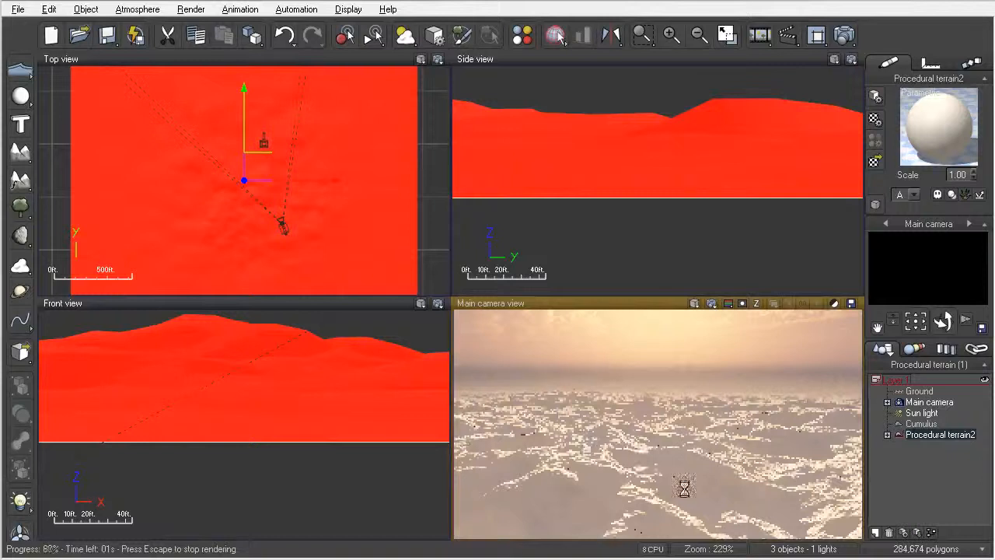
{"action": "left_click", "coordinate": [512, 476]}
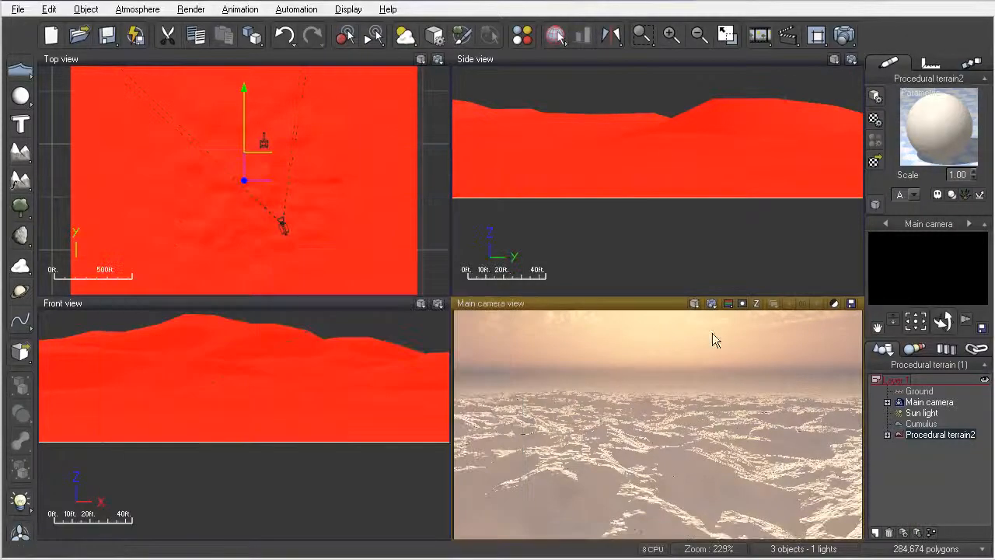
- Scale the procedural terrain up in height with the resize gizmo to form tall, steep peaks
{"action": "left_click", "coordinate": [587, 428]}
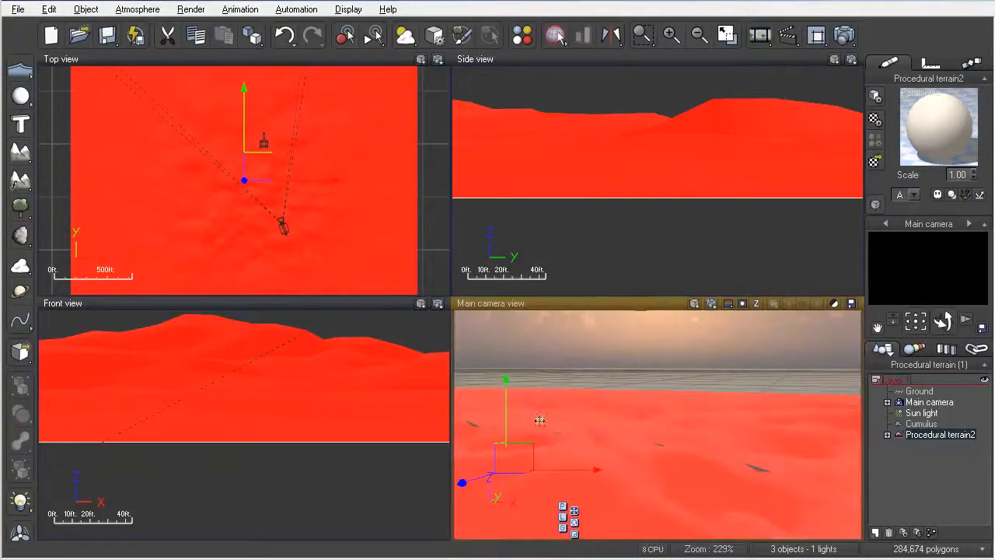
{"action": "left_click", "coordinate": [574, 534]}
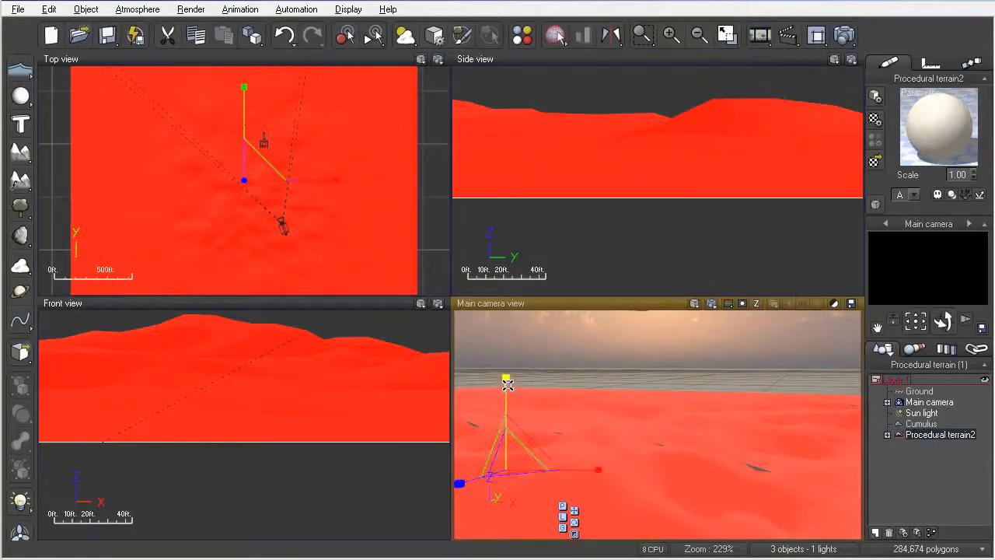
{"action": "left_click_drag", "start_coordinate": [507, 384], "coordinate": [501, 328]}
{"action": "left_click", "coordinate": [564, 531]}
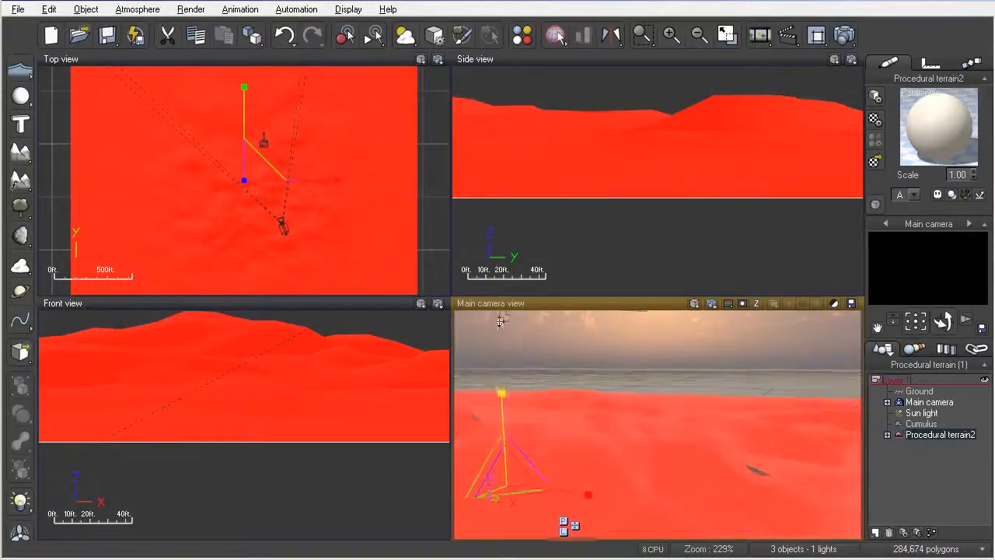
{"action": "right_click", "coordinate": [593, 383]}
{"action": "left_click", "coordinate": [586, 410]}
- Reframe the main camera on the vertically stretched terrain and render the view
{"action": "scroll", "coordinate": [585, 410], "scroll_direction": "down", "scroll_amount": 4}
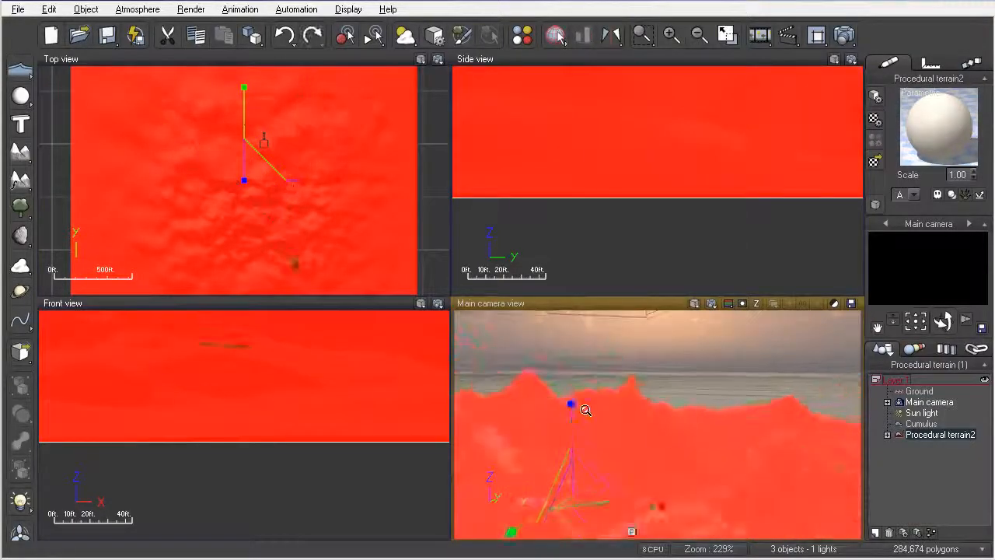
{"action": "scroll", "coordinate": [586, 409], "scroll_direction": "up", "scroll_amount": 5}
{"action": "middle_click_drag", "start_coordinate": [588, 402], "coordinate": [600, 420]}
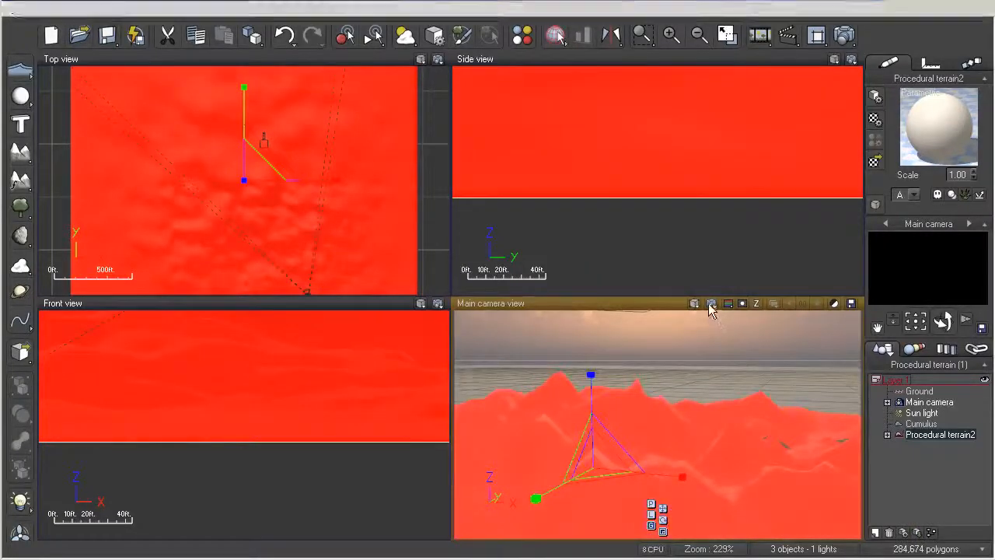
{"action": "left_click", "coordinate": [710, 304]}
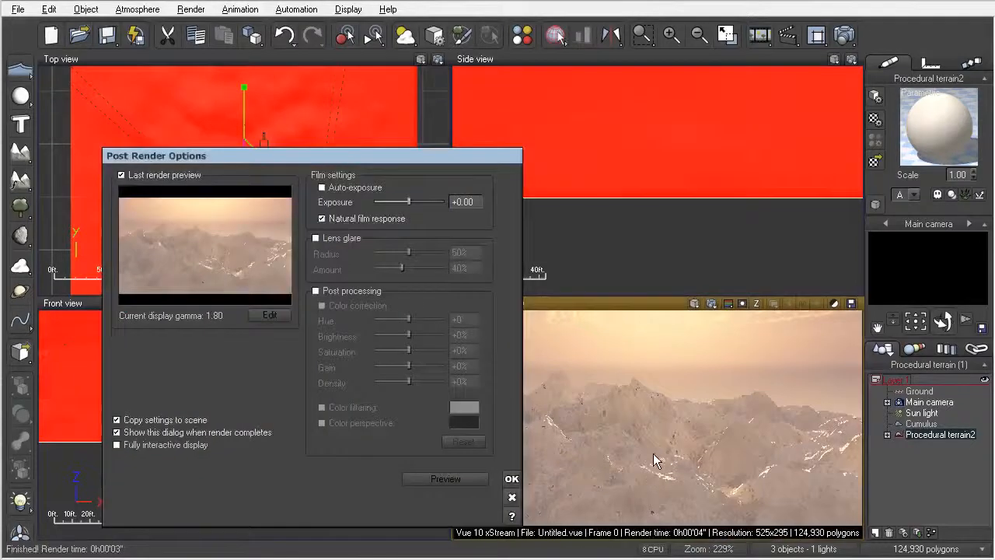
{"action": "left_click", "coordinate": [511, 478]}
- Move the main camera to a higher angle over the mountain peaks and render the new framing
{"action": "mouse_move", "coordinate": [652, 450]}
{"action": "middle_mouse_down"}
{"action": "mouse_move", "coordinate": [628, 443]}
{"action": "mouse_move", "coordinate": [687, 443]}
{"action": "mouse_move", "coordinate": [603, 437]}
{"action": "mouse_move", "coordinate": [682, 427]}
{"action": "mouse_move", "coordinate": [602, 437]}
{"action": "mouse_move", "coordinate": [691, 458]}
{"action": "mouse_move", "coordinate": [658, 489]}
{"action": "mouse_move", "coordinate": [671, 471]}
{"action": "mouse_move", "coordinate": [560, 453]}
{"action": "mouse_move", "coordinate": [711, 444]}
{"action": "mouse_move", "coordinate": [640, 478]}
{"action": "mouse_move", "coordinate": [726, 471]}
{"action": "mouse_move", "coordinate": [685, 460]}
{"action": "mouse_move", "coordinate": [637, 470]}
{"action": "mouse_move", "coordinate": [593, 498]}
{"action": "mouse_move", "coordinate": [669, 427]}
{"action": "middle_mouse_up"}
{"action": "middle_click_drag", "start_coordinate": [729, 355], "coordinate": [695, 430]}
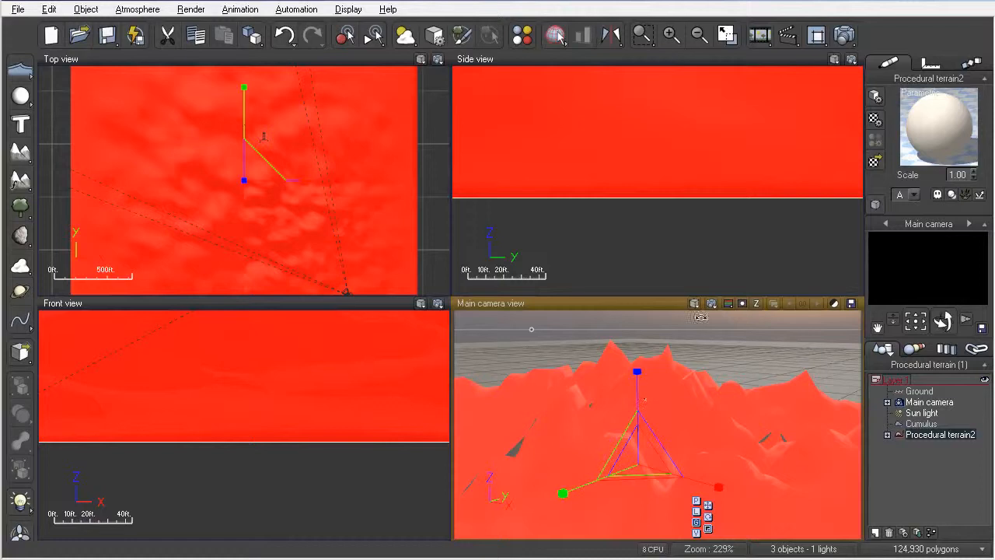
{"action": "left_click", "coordinate": [712, 305]}
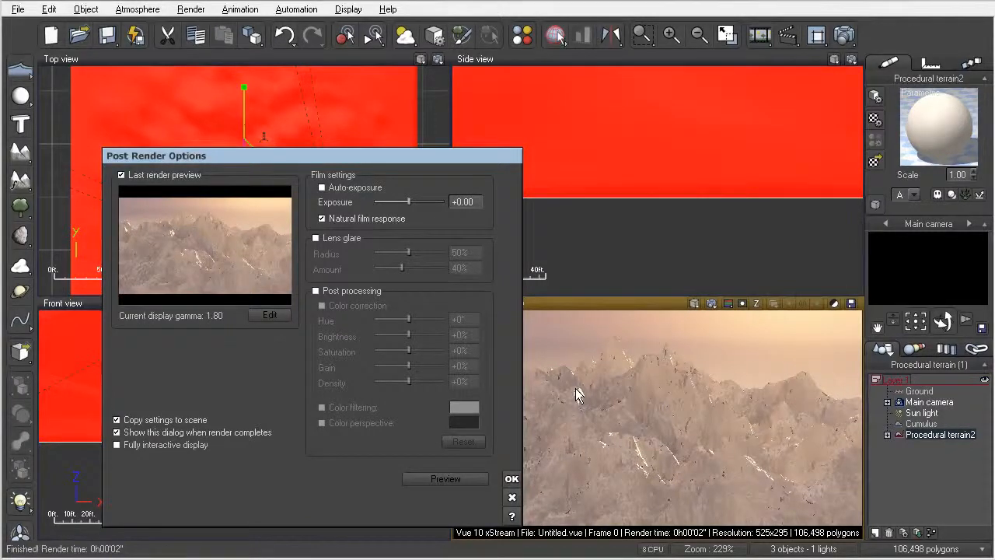
{"action": "left_click", "coordinate": [511, 478]}
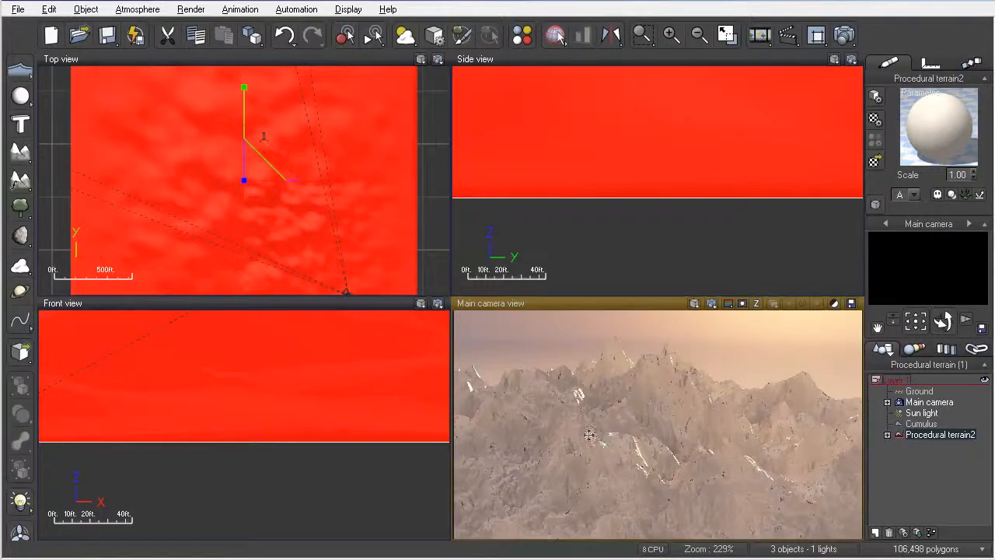
- Open the procedural terrain in the Terrain Editor and set the Raise brush to no mask, size 465.115 and flow 0.212
{"action": "left_click", "coordinate": [610, 449]}
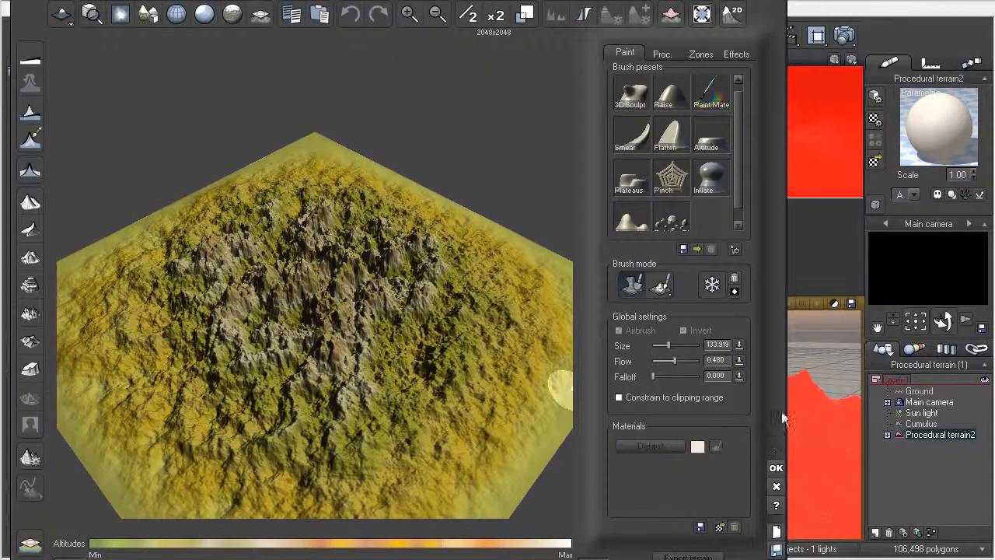
{"action": "mouse_move", "coordinate": [366, 330]}
{"action": "right_mouse_down"}
{"action": "mouse_move", "coordinate": [322, 263]}
{"action": "mouse_move", "coordinate": [325, 329]}
{"action": "mouse_move", "coordinate": [393, 307]}
{"action": "mouse_move", "coordinate": [362, 315]}
{"action": "right_mouse_up"}
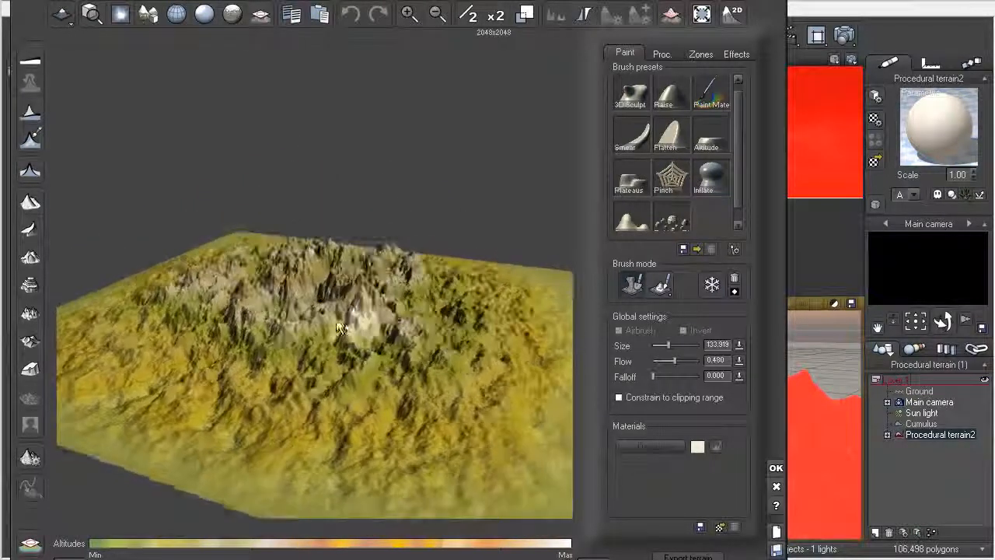
{"action": "left_click", "coordinate": [670, 104]}
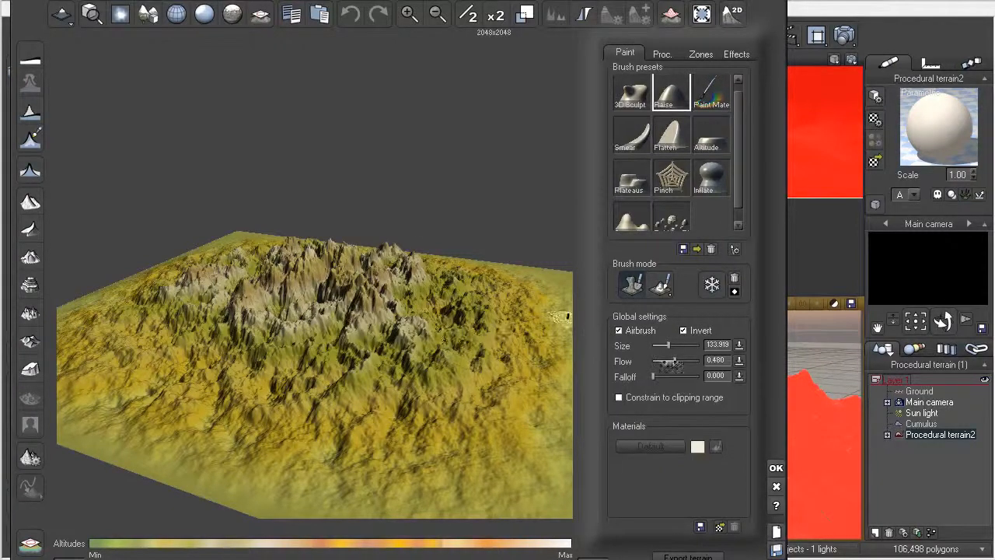
{"action": "left_click", "coordinate": [735, 249]}
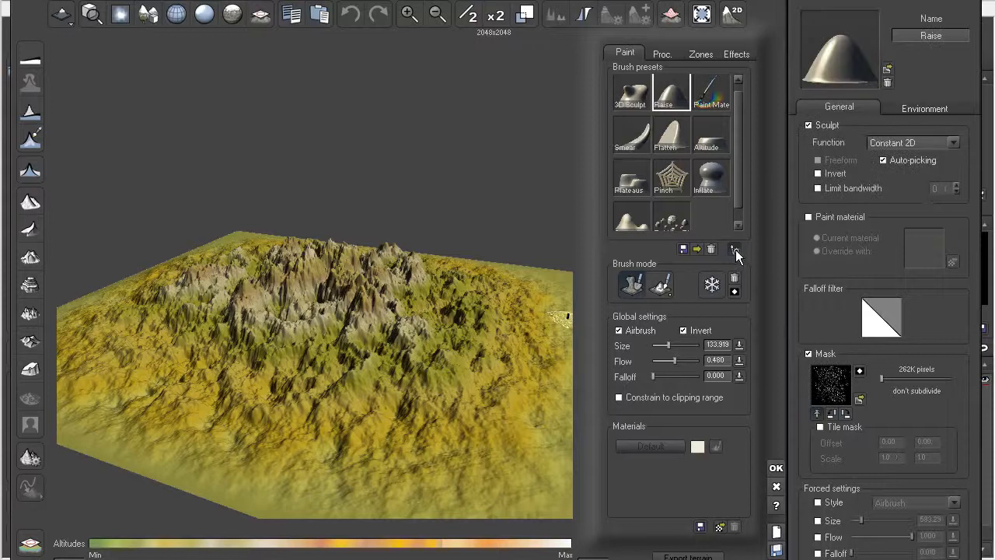
{"action": "left_click", "coordinate": [809, 353]}
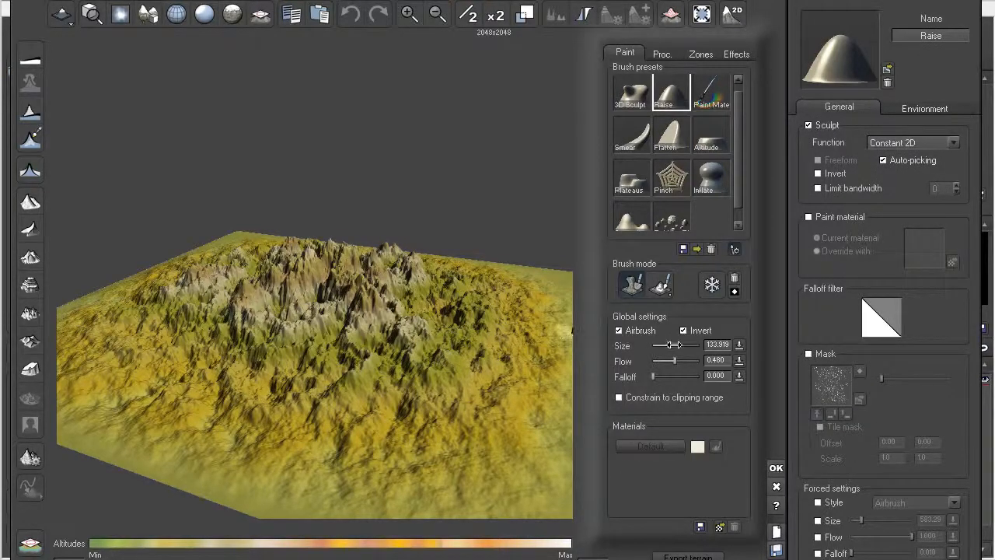
{"action": "left_click_drag", "start_coordinate": [667, 345], "coordinate": [679, 345]}
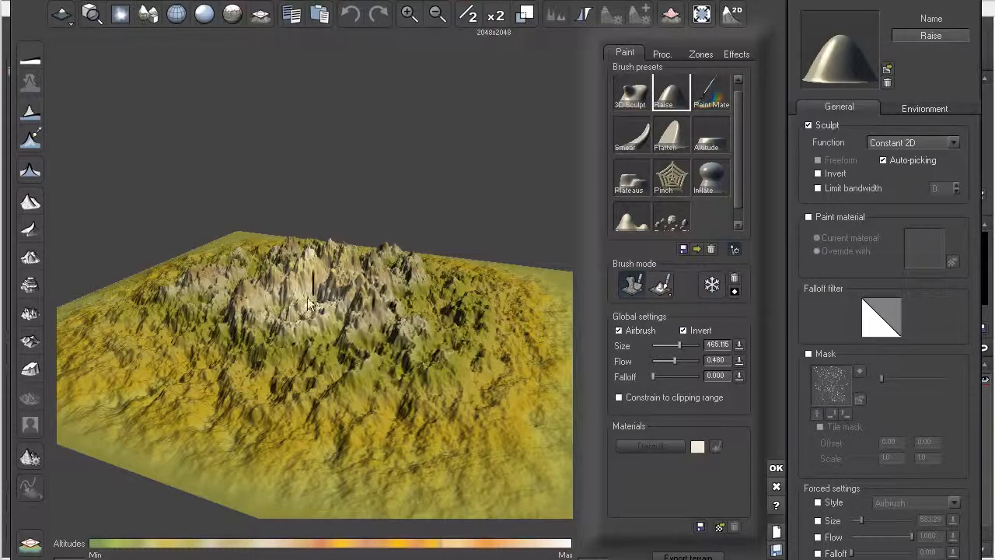
{"action": "mouse_move", "coordinate": [255, 308]}
{"action": "right_mouse_down"}
{"action": "mouse_move", "coordinate": [377, 317]}
{"action": "mouse_move", "coordinate": [378, 336]}
{"action": "mouse_move", "coordinate": [336, 338]}
{"action": "mouse_move", "coordinate": [353, 311]}
{"action": "right_mouse_up"}
{"action": "scroll", "coordinate": [377, 337], "scroll_direction": "up", "scroll_amount": 4}
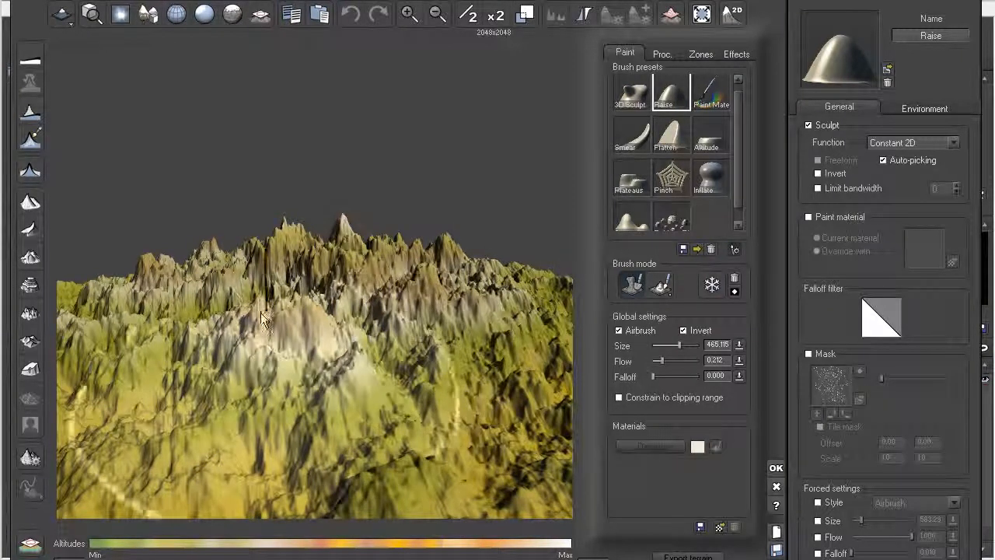
- Sculpt the lower slopes around the mountain cluster from several sides with the inverted Raise brush
{"action": "mouse_move", "coordinate": [337, 330]}
{"action": "left_mouse_down"}
{"action": "mouse_move", "coordinate": [363, 323]}
{"action": "mouse_move", "coordinate": [308, 327]}
{"action": "mouse_move", "coordinate": [356, 341]}
{"action": "left_mouse_up"}
{"action": "mouse_move", "coordinate": [363, 342]}
{"action": "right_mouse_down"}
{"action": "mouse_move", "coordinate": [302, 352]}
{"action": "mouse_move", "coordinate": [234, 384]}
{"action": "mouse_move", "coordinate": [275, 379]}
{"action": "mouse_move", "coordinate": [284, 350]}
{"action": "mouse_move", "coordinate": [307, 365]}
{"action": "mouse_move", "coordinate": [448, 363]}
{"action": "mouse_move", "coordinate": [405, 381]}
{"action": "mouse_move", "coordinate": [452, 405]}
{"action": "mouse_move", "coordinate": [434, 391]}
{"action": "mouse_move", "coordinate": [395, 400]}
{"action": "right_mouse_up"}
{"action": "mouse_move", "coordinate": [396, 396]}
{"action": "left_mouse_down"}
{"action": "mouse_move", "coordinate": [374, 396]}
{"action": "mouse_move", "coordinate": [405, 389]}
{"action": "left_mouse_up"}
{"action": "mouse_move", "coordinate": [405, 389]}
{"action": "right_mouse_down"}
{"action": "mouse_move", "coordinate": [485, 377]}
{"action": "mouse_move", "coordinate": [443, 379]}
{"action": "mouse_move", "coordinate": [378, 339]}
{"action": "right_mouse_up"}
{"action": "mouse_move", "coordinate": [378, 340]}
{"action": "left_mouse_down"}
{"action": "mouse_move", "coordinate": [388, 357]}
{"action": "mouse_move", "coordinate": [397, 333]}
{"action": "mouse_move", "coordinate": [379, 352]}
{"action": "left_mouse_up"}
{"action": "right_click_drag", "start_coordinate": [402, 349], "coordinate": [461, 347]}
{"action": "mouse_move", "coordinate": [462, 347]}
{"action": "left_mouse_down"}
{"action": "mouse_move", "coordinate": [344, 427]}
{"action": "mouse_move", "coordinate": [289, 423]}
{"action": "mouse_move", "coordinate": [416, 398]}
{"action": "mouse_move", "coordinate": [336, 405]}
{"action": "mouse_move", "coordinate": [326, 425]}
{"action": "mouse_move", "coordinate": [404, 333]}
{"action": "mouse_move", "coordinate": [428, 352]}
{"action": "mouse_move", "coordinate": [359, 366]}
{"action": "mouse_move", "coordinate": [430, 375]}
{"action": "mouse_move", "coordinate": [450, 374]}
{"action": "mouse_move", "coordinate": [417, 373]}
{"action": "mouse_move", "coordinate": [465, 358]}
{"action": "mouse_move", "coordinate": [412, 377]}
{"action": "mouse_move", "coordinate": [434, 359]}
{"action": "mouse_move", "coordinate": [315, 412]}
{"action": "mouse_move", "coordinate": [454, 420]}
{"action": "left_mouse_up"}
{"action": "mouse_move", "coordinate": [454, 421]}
{"action": "right_mouse_down"}
{"action": "mouse_move", "coordinate": [404, 399]}
{"action": "mouse_move", "coordinate": [353, 422]}
{"action": "right_mouse_up"}
{"action": "mouse_move", "coordinate": [353, 421]}
{"action": "left_mouse_down"}
{"action": "mouse_move", "coordinate": [483, 423]}
{"action": "mouse_move", "coordinate": [298, 414]}
{"action": "mouse_move", "coordinate": [412, 410]}
{"action": "mouse_move", "coordinate": [368, 402]}
{"action": "left_mouse_up"}
{"action": "mouse_move", "coordinate": [368, 402]}
{"action": "right_mouse_down"}
{"action": "mouse_move", "coordinate": [393, 379]}
{"action": "mouse_move", "coordinate": [267, 402]}
{"action": "right_mouse_up"}
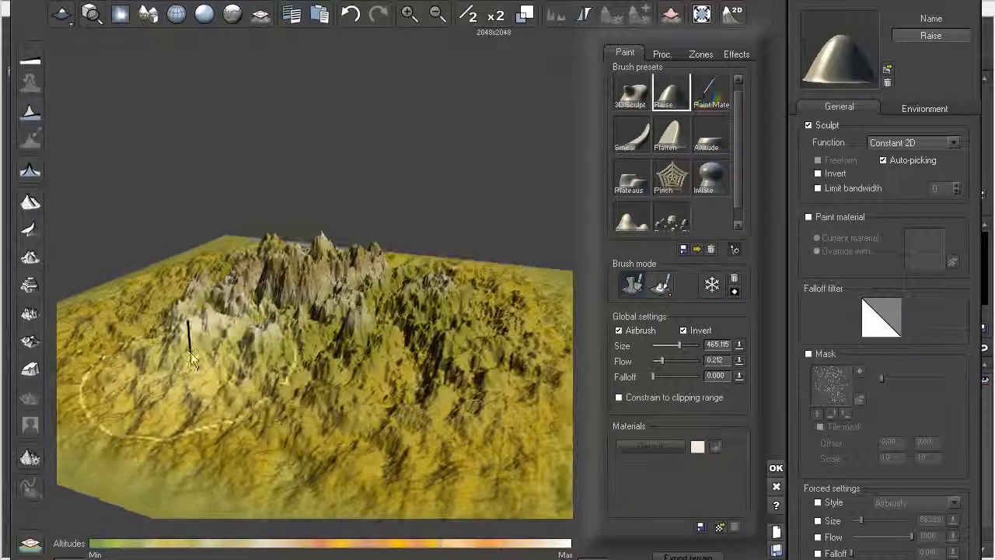
{"action": "mouse_move", "coordinate": [212, 348]}
{"action": "left_mouse_down"}
{"action": "mouse_move", "coordinate": [212, 339]}
{"action": "mouse_move", "coordinate": [299, 382]}
{"action": "mouse_move", "coordinate": [392, 386]}
{"action": "mouse_move", "coordinate": [380, 387]}
{"action": "left_mouse_up"}
{"action": "mouse_move", "coordinate": [380, 386]}
{"action": "right_mouse_down"}
{"action": "mouse_move", "coordinate": [481, 393]}
{"action": "mouse_move", "coordinate": [513, 366]}
{"action": "right_mouse_up"}
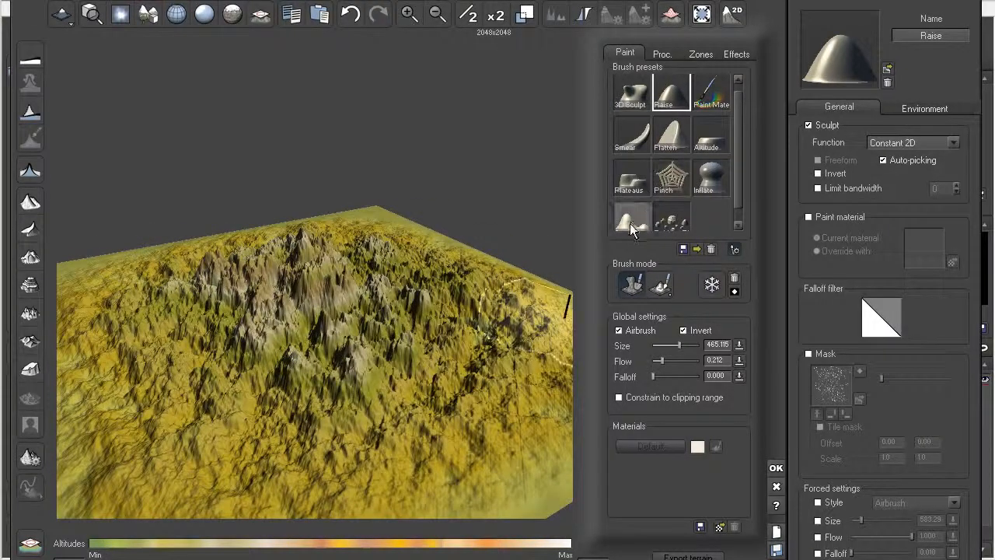
{"action": "left_click", "coordinate": [631, 218]}
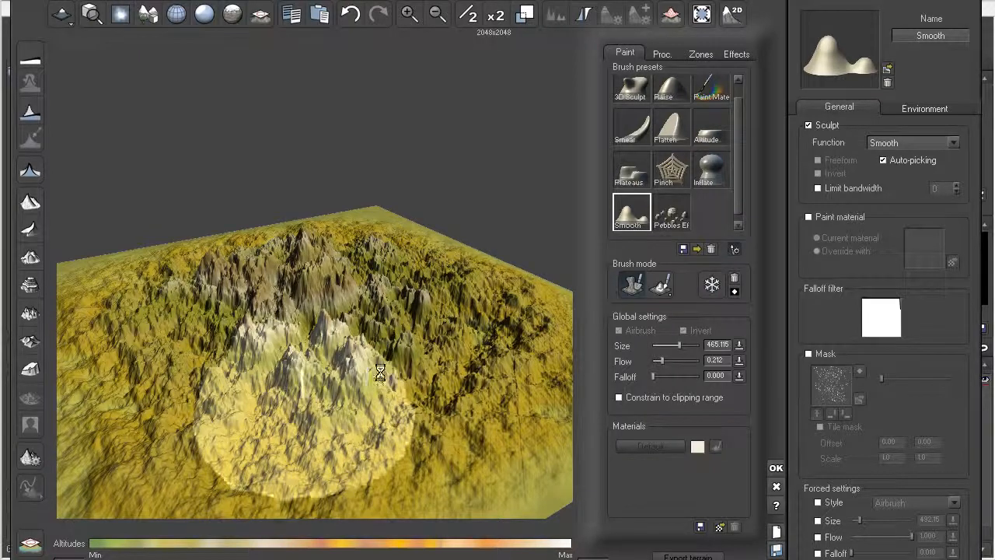
{"action": "right_click_drag", "start_coordinate": [374, 391], "coordinate": [388, 351]}
{"action": "scroll", "coordinate": [376, 360], "scroll_direction": "up", "scroll_amount": 5}
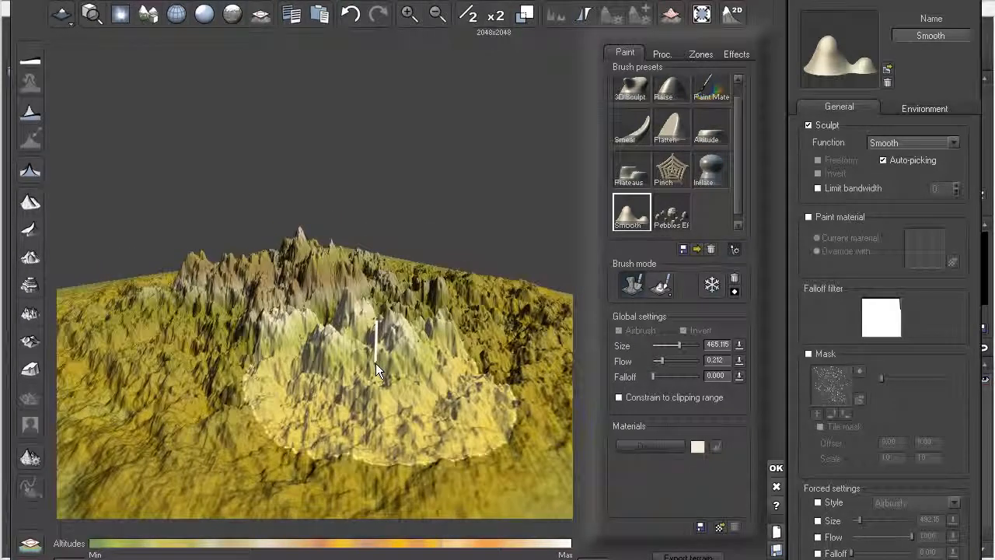
{"action": "scroll", "coordinate": [381, 377], "scroll_direction": "down", "scroll_amount": 5}
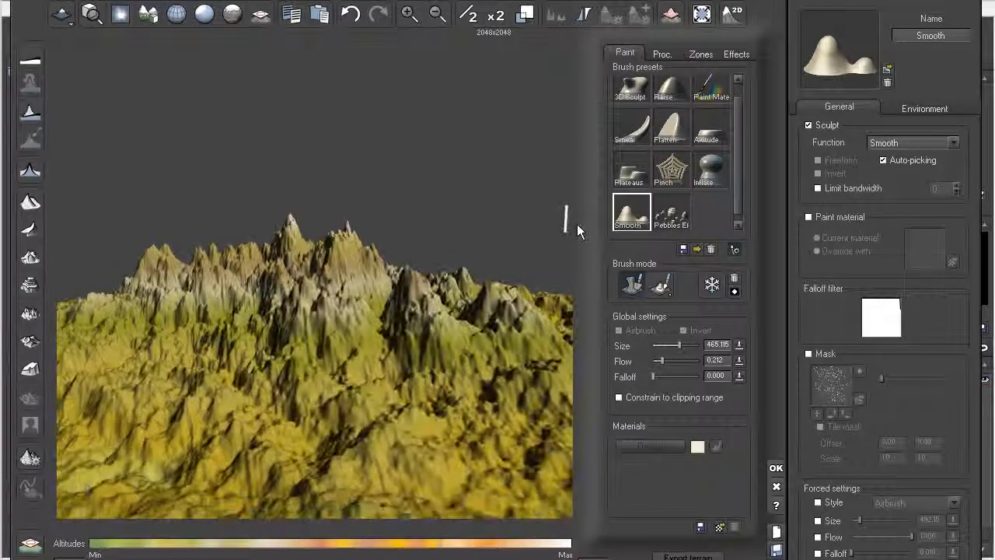
- Switch back to the Raise brush with its mask and inversion off, and reduce its size to about 195
{"action": "left_click", "coordinate": [665, 92]}
{"action": "right_click_drag", "start_coordinate": [350, 397], "coordinate": [455, 408]}
{"action": "left_click", "coordinate": [808, 354]}
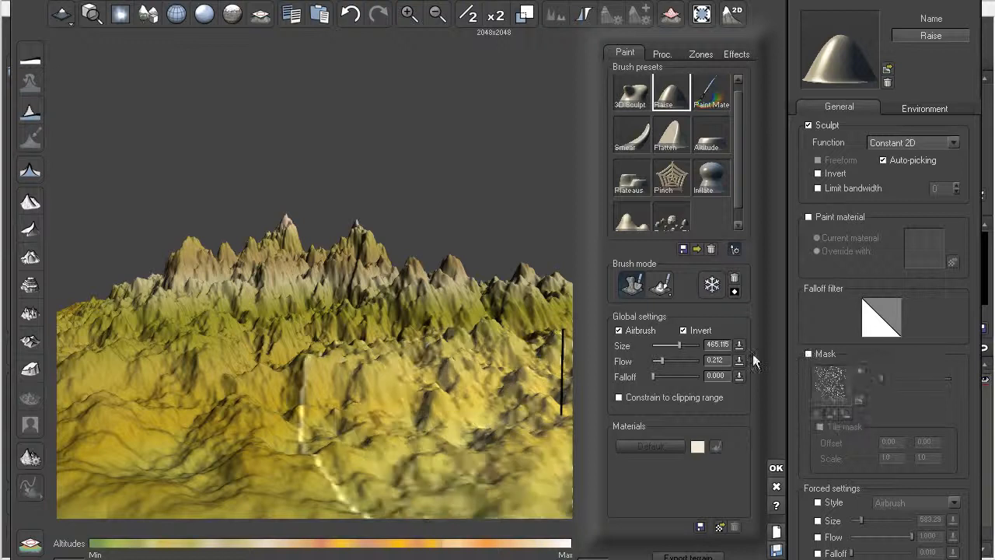
{"action": "mouse_move", "coordinate": [238, 358]}
{"action": "right_mouse_down"}
{"action": "mouse_move", "coordinate": [296, 395]}
{"action": "mouse_move", "coordinate": [396, 411]}
{"action": "right_mouse_up"}
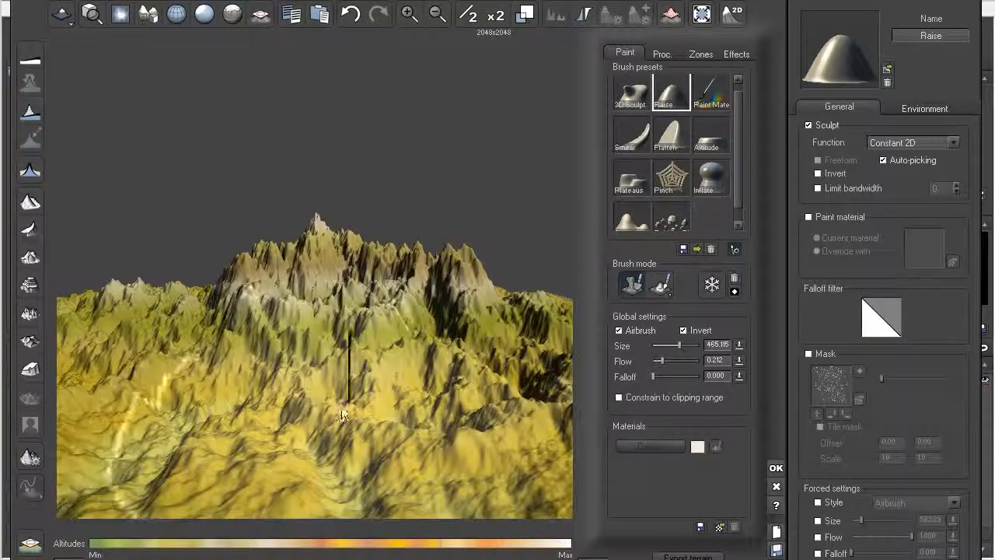
{"action": "right_click_drag", "start_coordinate": [300, 405], "coordinate": [415, 414]}
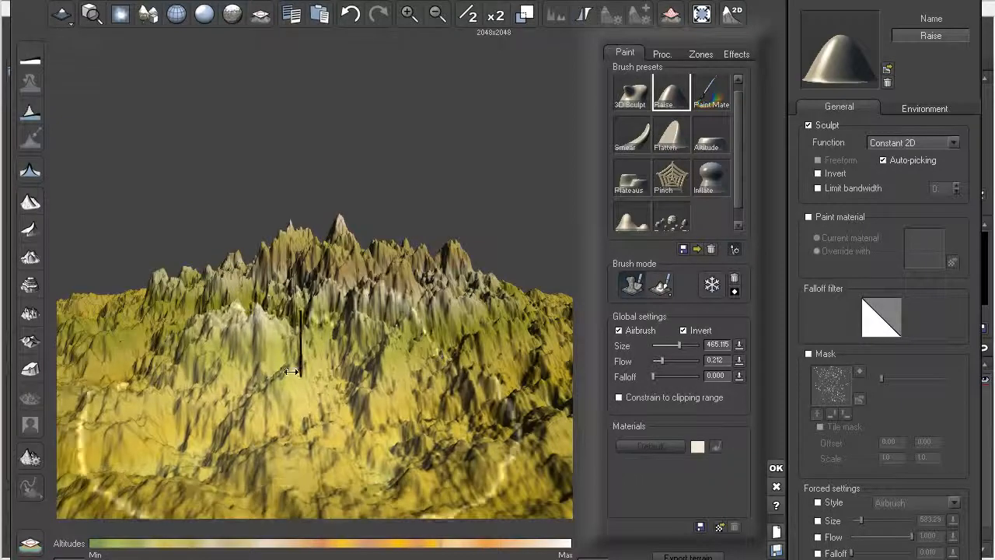
{"action": "right_click_drag", "start_coordinate": [309, 348], "coordinate": [428, 355]}
{"action": "right_click_drag", "start_coordinate": [356, 361], "coordinate": [372, 359]}
{"action": "left_click_drag", "start_coordinate": [679, 345], "coordinate": [671, 346]}
- Build up the ridges and a taller central summit with repeated Raise strokes from changing angles
{"action": "mouse_move", "coordinate": [414, 334]}
{"action": "left_mouse_down"}
{"action": "mouse_move", "coordinate": [334, 336]}
{"action": "mouse_move", "coordinate": [326, 347]}
{"action": "mouse_move", "coordinate": [332, 341]}
{"action": "left_mouse_up"}
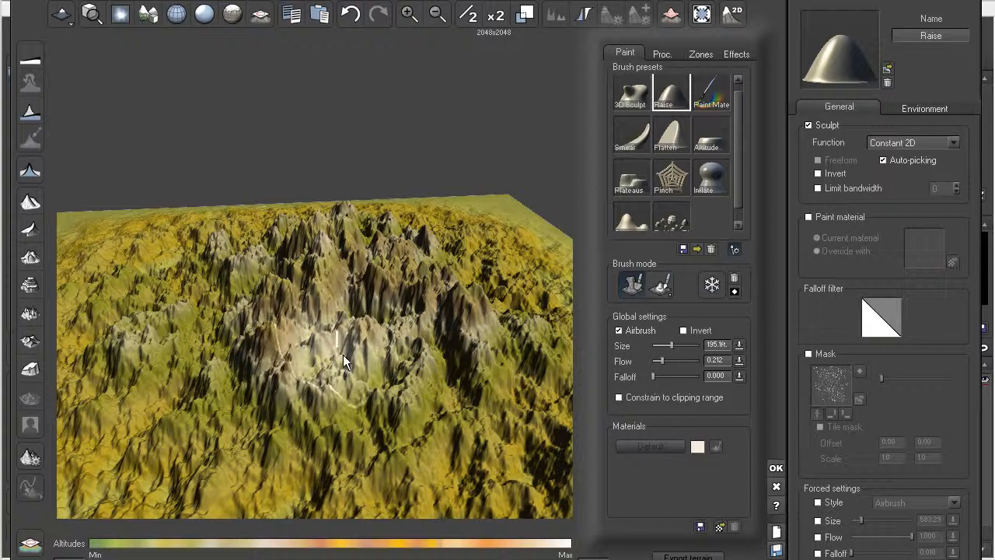
{"action": "right_click_drag", "start_coordinate": [332, 341], "coordinate": [387, 336]}
{"action": "mouse_move", "coordinate": [387, 336]}
{"action": "left_mouse_down"}
{"action": "mouse_move", "coordinate": [377, 334]}
{"action": "mouse_move", "coordinate": [385, 346]}
{"action": "left_mouse_up"}
{"action": "right_click_drag", "start_coordinate": [384, 346], "coordinate": [305, 354]}
{"action": "mouse_move", "coordinate": [305, 354]}
{"action": "left_mouse_down"}
{"action": "mouse_move", "coordinate": [367, 373]}
{"action": "mouse_move", "coordinate": [372, 344]}
{"action": "left_mouse_up"}
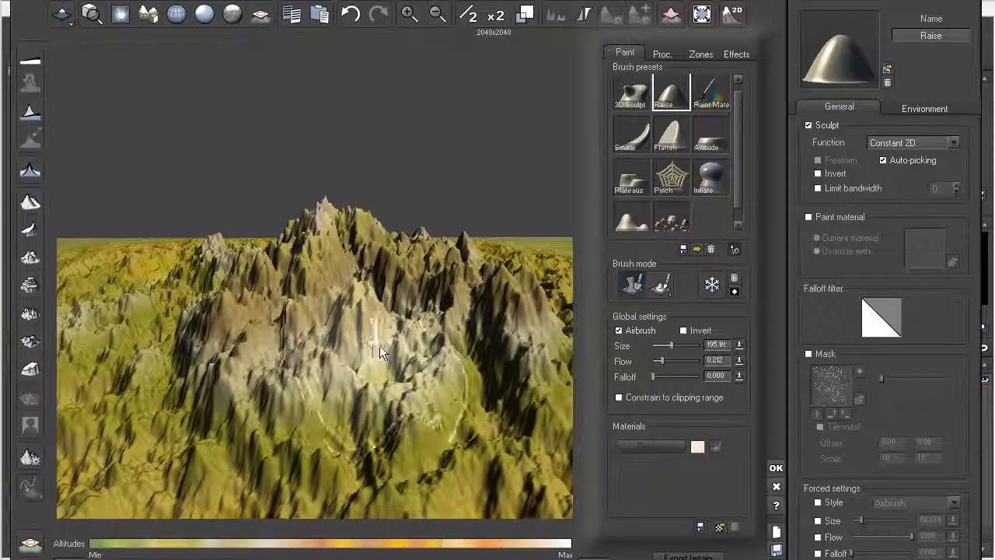
{"action": "right_click_drag", "start_coordinate": [372, 345], "coordinate": [299, 367]}
{"action": "mouse_move", "coordinate": [298, 367]}
{"action": "left_mouse_down"}
{"action": "mouse_move", "coordinate": [306, 315]}
{"action": "mouse_move", "coordinate": [332, 321]}
{"action": "left_mouse_up"}
{"action": "right_click_drag", "start_coordinate": [331, 314], "coordinate": [276, 347]}
{"action": "left_click_drag", "start_coordinate": [275, 348], "coordinate": [275, 344]}
{"action": "right_click_drag", "start_coordinate": [274, 344], "coordinate": [312, 265]}
{"action": "left_click_drag", "start_coordinate": [312, 265], "coordinate": [315, 265]}
{"action": "mouse_move", "coordinate": [315, 265]}
{"action": "right_mouse_down"}
{"action": "mouse_move", "coordinate": [234, 298]}
{"action": "mouse_move", "coordinate": [262, 318]}
{"action": "mouse_move", "coordinate": [305, 264]}
{"action": "right_mouse_up"}
{"action": "left_click_drag", "start_coordinate": [299, 263], "coordinate": [286, 276]}
{"action": "right_click_drag", "start_coordinate": [286, 276], "coordinate": [281, 280]}
{"action": "mouse_move", "coordinate": [281, 280]}
{"action": "left_mouse_down"}
{"action": "mouse_move", "coordinate": [267, 290]}
{"action": "mouse_move", "coordinate": [277, 294]}
{"action": "left_mouse_up"}
{"action": "right_click_drag", "start_coordinate": [277, 294], "coordinate": [332, 306]}
{"action": "mouse_move", "coordinate": [332, 306]}
{"action": "left_mouse_down"}
{"action": "mouse_move", "coordinate": [327, 313]}
{"action": "mouse_move", "coordinate": [350, 332]}
{"action": "left_mouse_up"}
{"action": "right_click_drag", "start_coordinate": [350, 331], "coordinate": [277, 333]}
{"action": "mouse_move", "coordinate": [278, 335]}
{"action": "left_mouse_down"}
{"action": "mouse_move", "coordinate": [307, 333]}
{"action": "mouse_move", "coordinate": [280, 351]}
{"action": "mouse_move", "coordinate": [320, 363]}
{"action": "left_mouse_up"}
{"action": "right_click_drag", "start_coordinate": [321, 363], "coordinate": [319, 391]}
{"action": "mouse_move", "coordinate": [319, 391]}
{"action": "left_mouse_down"}
{"action": "mouse_move", "coordinate": [339, 372]}
{"action": "mouse_move", "coordinate": [399, 357]}
{"action": "left_mouse_up"}
{"action": "right_click_drag", "start_coordinate": [399, 356], "coordinate": [286, 336]}
{"action": "mouse_move", "coordinate": [286, 336]}
{"action": "left_mouse_down"}
{"action": "mouse_move", "coordinate": [265, 328]}
{"action": "mouse_move", "coordinate": [270, 360]}
{"action": "mouse_move", "coordinate": [351, 351]}
{"action": "left_mouse_up"}
{"action": "right_click_drag", "start_coordinate": [351, 352], "coordinate": [272, 330]}
{"action": "mouse_move", "coordinate": [272, 331]}
{"action": "left_mouse_down"}
{"action": "mouse_move", "coordinate": [309, 307]}
{"action": "mouse_move", "coordinate": [366, 329]}
{"action": "left_mouse_up"}
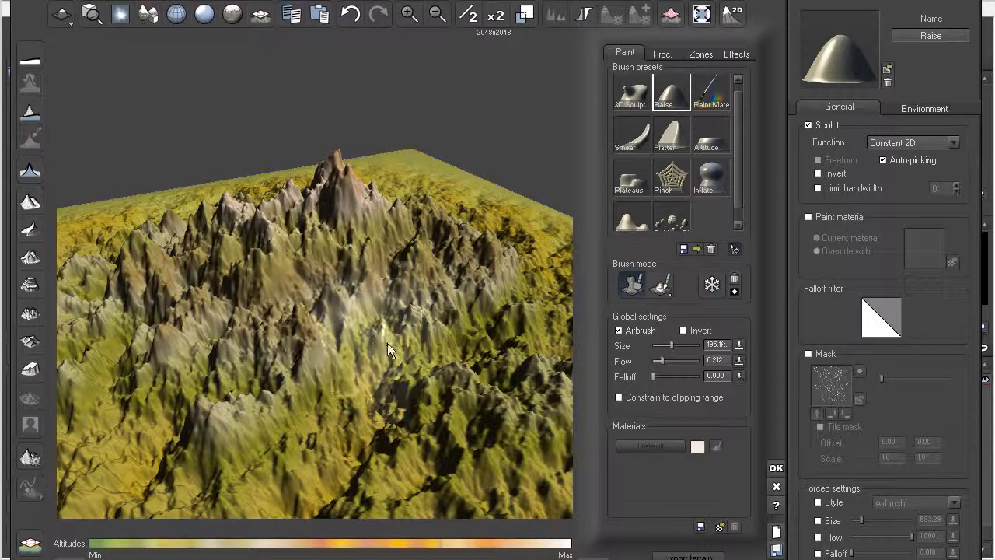
- Raise further peaks and ridges around the central summit with more brush strokes on all sides of the mountain cluster
{"action": "right_click_drag", "start_coordinate": [366, 329], "coordinate": [294, 346]}
{"action": "left_click_drag", "start_coordinate": [293, 346], "coordinate": [439, 343]}
{"action": "right_click_drag", "start_coordinate": [438, 343], "coordinate": [352, 343]}
{"action": "left_click_drag", "start_coordinate": [352, 343], "coordinate": [398, 355]}
{"action": "mouse_move", "coordinate": [398, 354]}
{"action": "right_mouse_down"}
{"action": "mouse_move", "coordinate": [366, 359]}
{"action": "mouse_move", "coordinate": [429, 355]}
{"action": "right_mouse_up"}
{"action": "left_click_drag", "start_coordinate": [429, 354], "coordinate": [295, 373]}
{"action": "right_click_drag", "start_coordinate": [295, 373], "coordinate": [455, 383]}
{"action": "mouse_move", "coordinate": [455, 384]}
{"action": "left_mouse_down"}
{"action": "mouse_move", "coordinate": [247, 283]}
{"action": "mouse_move", "coordinate": [211, 337]}
{"action": "left_mouse_up"}
{"action": "mouse_move", "coordinate": [210, 337]}
{"action": "right_mouse_down"}
{"action": "mouse_move", "coordinate": [310, 345]}
{"action": "mouse_move", "coordinate": [305, 359]}
{"action": "mouse_move", "coordinate": [325, 345]}
{"action": "mouse_move", "coordinate": [416, 330]}
{"action": "mouse_move", "coordinate": [327, 287]}
{"action": "mouse_move", "coordinate": [418, 296]}
{"action": "mouse_move", "coordinate": [411, 306]}
{"action": "right_mouse_up"}
{"action": "mouse_move", "coordinate": [249, 295]}
{"action": "left_mouse_down"}
{"action": "mouse_move", "coordinate": [256, 347]}
{"action": "mouse_move", "coordinate": [218, 335]}
{"action": "left_mouse_up"}
{"action": "right_click_drag", "start_coordinate": [218, 336], "coordinate": [359, 360]}
{"action": "mouse_move", "coordinate": [281, 368]}
{"action": "left_mouse_down"}
{"action": "mouse_move", "coordinate": [304, 349]}
{"action": "mouse_move", "coordinate": [401, 325]}
{"action": "mouse_move", "coordinate": [389, 370]}
{"action": "mouse_move", "coordinate": [243, 340]}
{"action": "mouse_move", "coordinate": [346, 233]}
{"action": "mouse_move", "coordinate": [328, 256]}
{"action": "left_mouse_up"}
{"action": "mouse_move", "coordinate": [328, 256]}
{"action": "right_mouse_down"}
{"action": "mouse_move", "coordinate": [311, 258]}
{"action": "mouse_move", "coordinate": [302, 310]}
{"action": "right_mouse_up"}
{"action": "left_click_drag", "start_coordinate": [303, 311], "coordinate": [287, 299]}
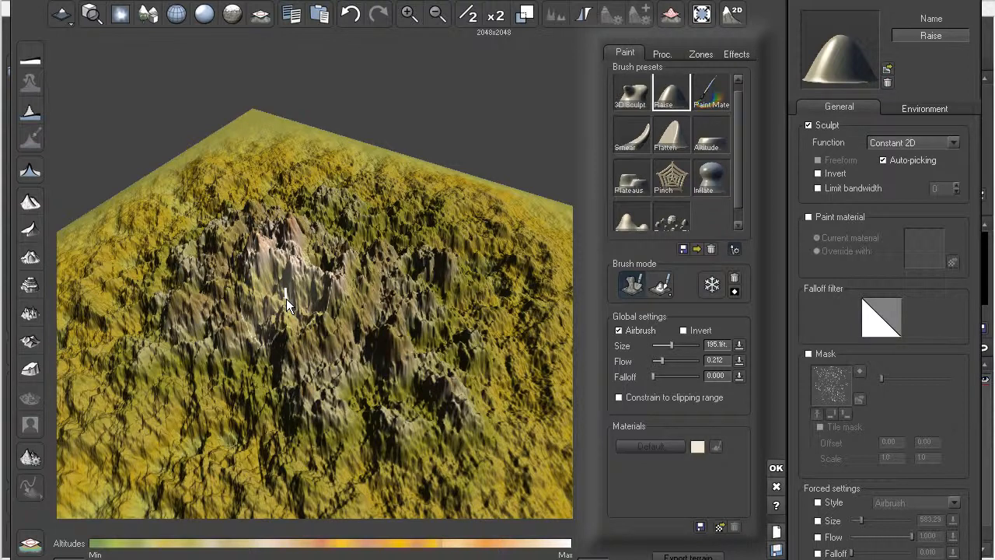
{"action": "left_click", "coordinate": [31, 112]}
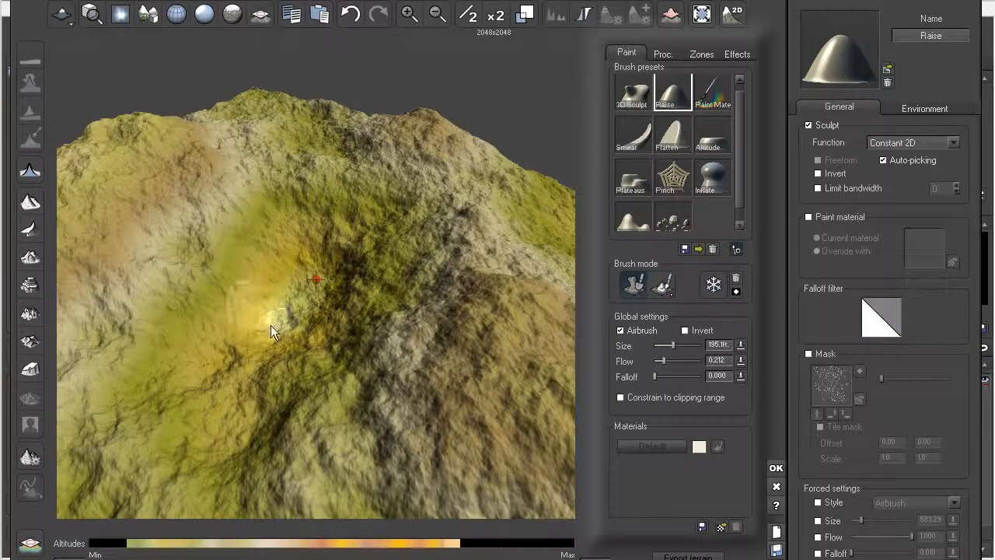
- Examine the smoother terrain's overall shape, central valley and rocky surface detail from several angles and distances
{"action": "right_click_drag", "start_coordinate": [271, 325], "coordinate": [182, 232]}
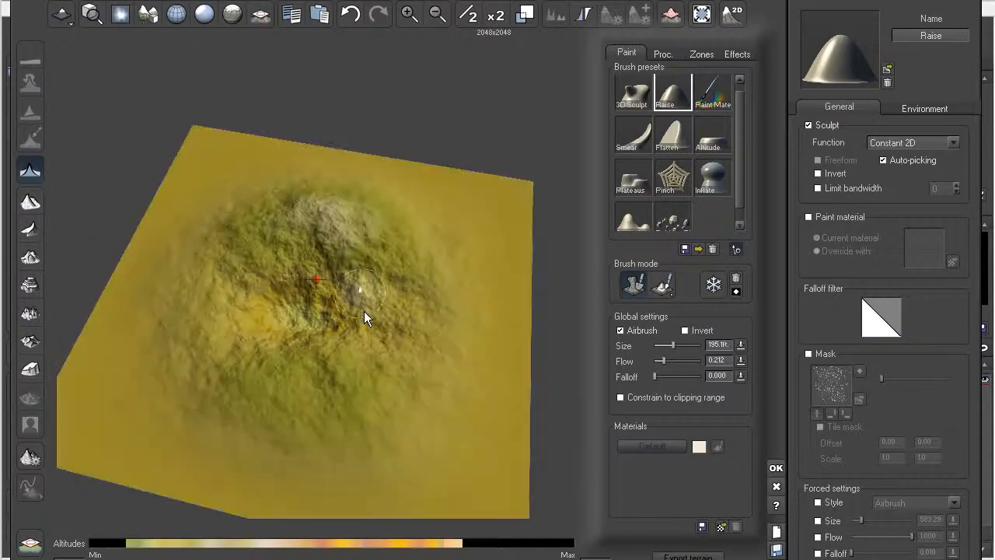
{"action": "mouse_move", "coordinate": [363, 311]}
{"action": "right_mouse_down"}
{"action": "mouse_move", "coordinate": [267, 224]}
{"action": "mouse_move", "coordinate": [318, 311]}
{"action": "mouse_move", "coordinate": [189, 285]}
{"action": "right_mouse_up"}
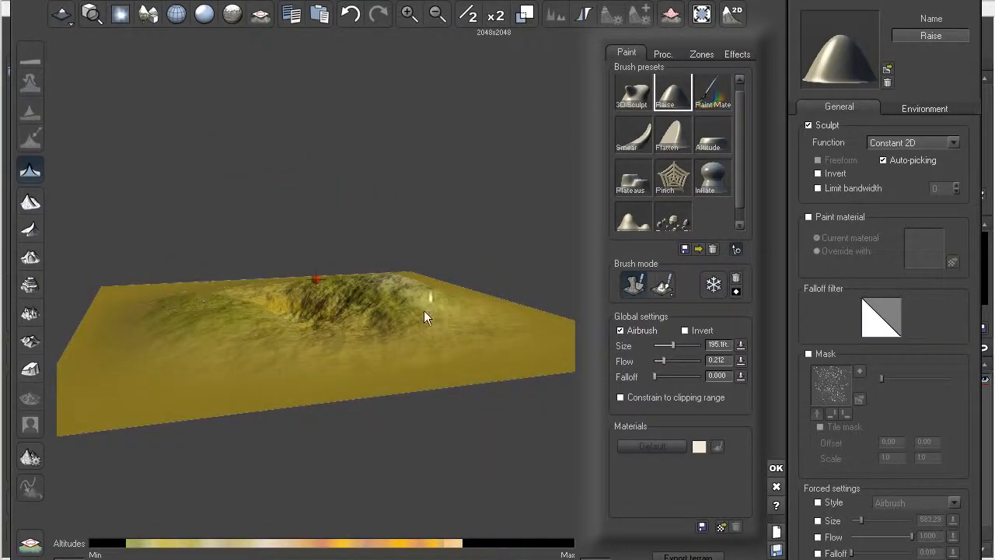
{"action": "right_click_drag", "start_coordinate": [433, 306], "coordinate": [314, 327]}
{"action": "right_click_drag", "start_coordinate": [372, 293], "coordinate": [488, 319]}
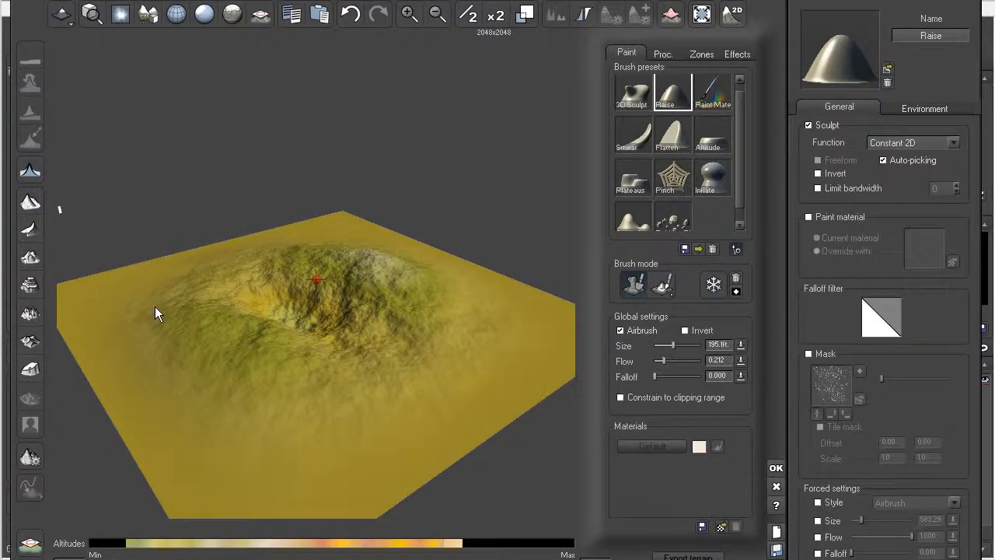
{"action": "right_click_drag", "start_coordinate": [168, 321], "coordinate": [347, 312]}
{"action": "scroll", "coordinate": [282, 301], "scroll_direction": "up", "scroll_amount": 5}
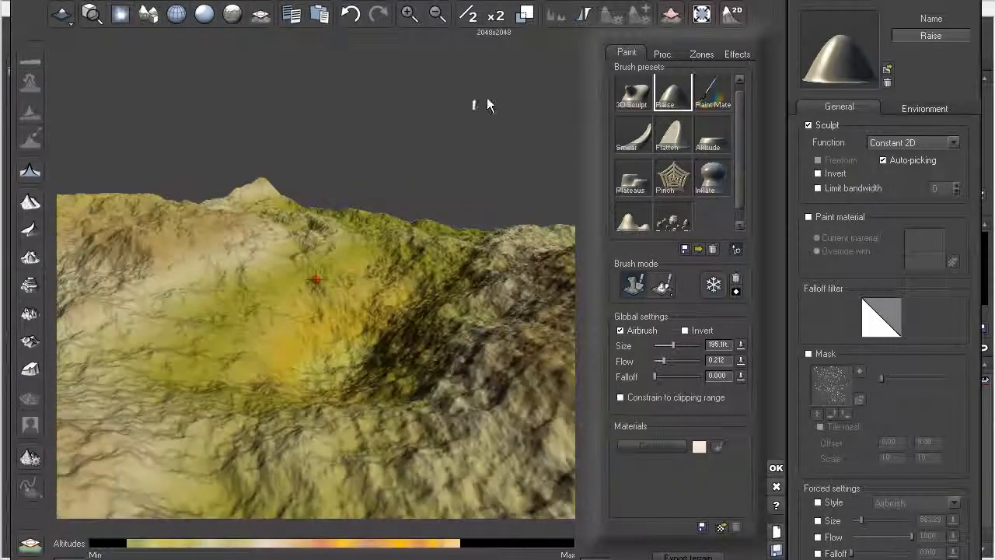
{"action": "scroll", "coordinate": [278, 310], "scroll_direction": "up", "scroll_amount": 3}
{"action": "right_click_drag", "start_coordinate": [278, 311], "coordinate": [255, 258]}
{"action": "scroll", "coordinate": [255, 260], "scroll_direction": "up", "scroll_amount": 3}
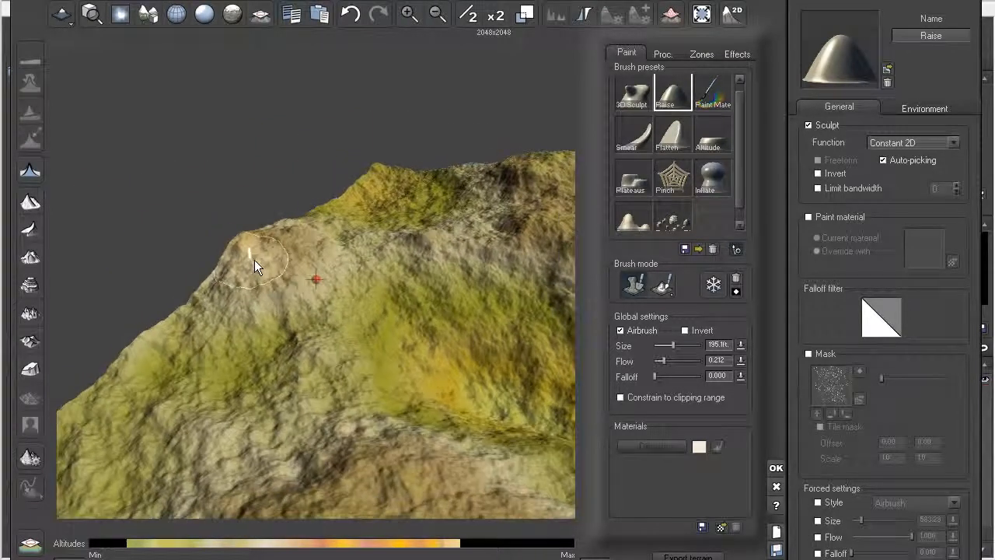
- Enlarge the Raise brush to 465 ft and build up the rounded peak and its slopes beside the valley
{"action": "left_click_drag", "start_coordinate": [665, 346], "coordinate": [681, 345]}
{"action": "mouse_move", "coordinate": [428, 311]}
{"action": "right_mouse_down"}
{"action": "mouse_move", "coordinate": [382, 270]}
{"action": "mouse_move", "coordinate": [380, 289]}
{"action": "right_mouse_up"}
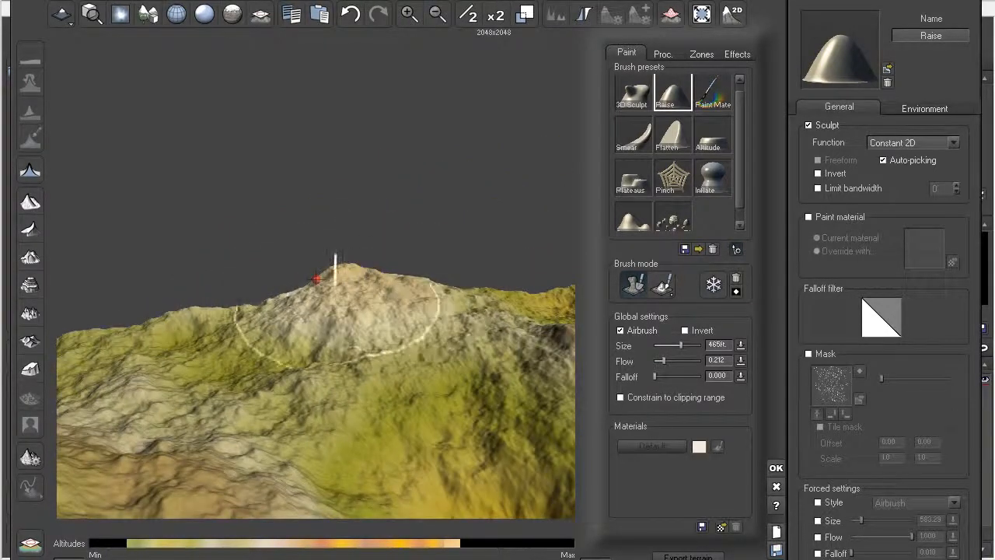
{"action": "mouse_move", "coordinate": [302, 294]}
{"action": "left_mouse_down"}
{"action": "mouse_move", "coordinate": [428, 277]}
{"action": "mouse_move", "coordinate": [353, 259]}
{"action": "mouse_move", "coordinate": [277, 299]}
{"action": "mouse_move", "coordinate": [281, 317]}
{"action": "left_mouse_up"}
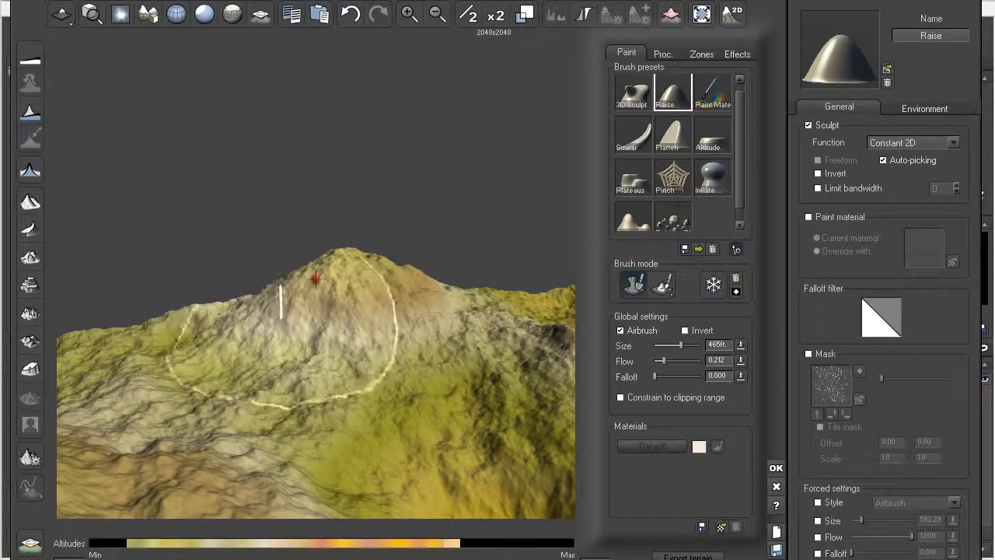
{"action": "mouse_move", "coordinate": [432, 301]}
{"action": "right_mouse_down"}
{"action": "mouse_move", "coordinate": [399, 304]}
{"action": "mouse_move", "coordinate": [469, 338]}
{"action": "mouse_move", "coordinate": [392, 320]}
{"action": "mouse_move", "coordinate": [511, 344]}
{"action": "mouse_move", "coordinate": [422, 326]}
{"action": "mouse_move", "coordinate": [247, 248]}
{"action": "mouse_move", "coordinate": [313, 285]}
{"action": "right_mouse_up"}
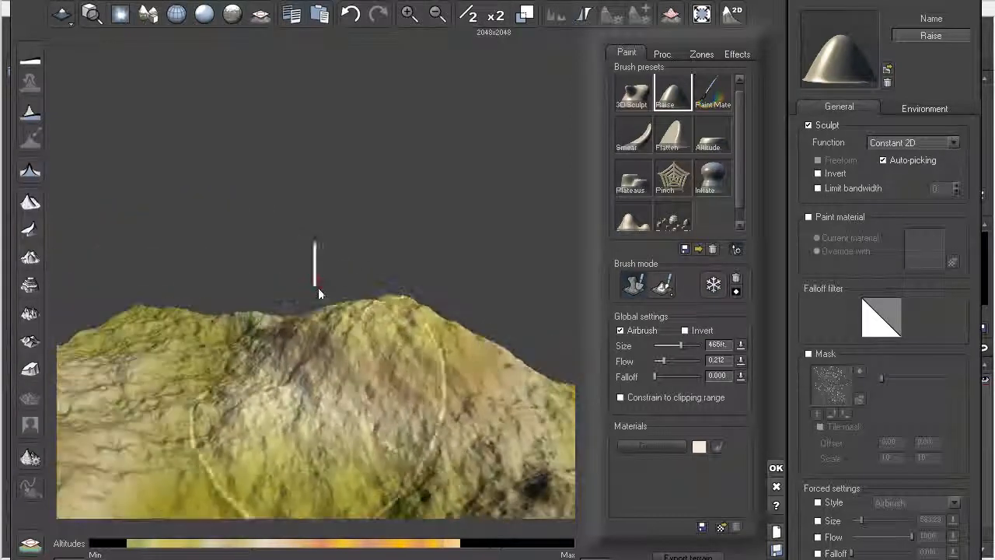
{"action": "left_click_drag", "start_coordinate": [389, 292], "coordinate": [381, 306]}
{"action": "mouse_move", "coordinate": [370, 314]}
{"action": "right_mouse_down"}
{"action": "mouse_move", "coordinate": [413, 314]}
{"action": "mouse_move", "coordinate": [305, 342]}
{"action": "right_mouse_up"}
{"action": "left_click_drag", "start_coordinate": [380, 362], "coordinate": [355, 404]}
- Raise the ridge and shoulder below the peak, along the edge of the valley, with the same brush
{"action": "mouse_move", "coordinate": [355, 404]}
{"action": "right_mouse_down"}
{"action": "mouse_move", "coordinate": [269, 379]}
{"action": "mouse_move", "coordinate": [424, 373]}
{"action": "mouse_move", "coordinate": [331, 380]}
{"action": "mouse_move", "coordinate": [410, 333]}
{"action": "mouse_move", "coordinate": [588, 351]}
{"action": "right_mouse_up"}
{"action": "mouse_move", "coordinate": [430, 324]}
{"action": "right_mouse_down"}
{"action": "mouse_move", "coordinate": [327, 329]}
{"action": "mouse_move", "coordinate": [409, 330]}
{"action": "right_mouse_up"}
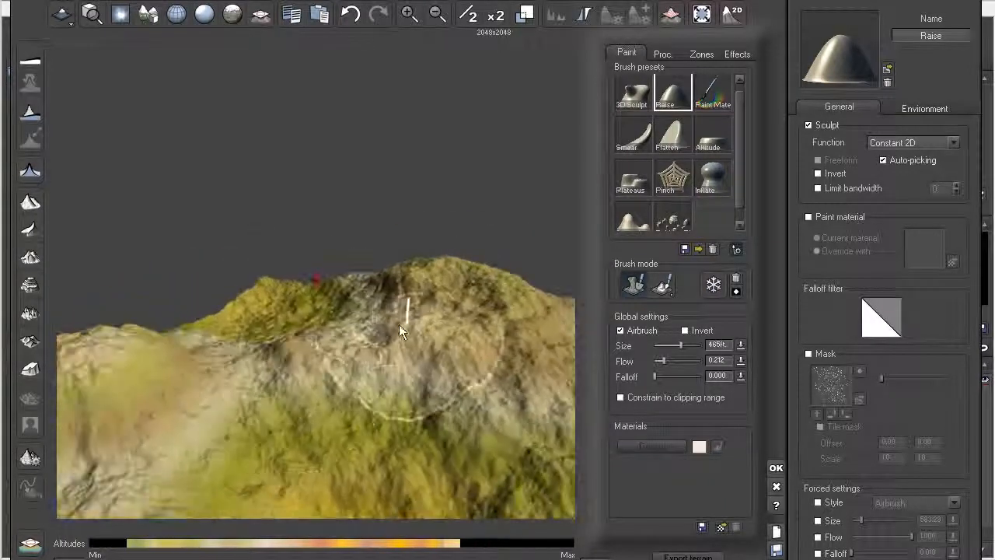
{"action": "right_click_drag", "start_coordinate": [348, 347], "coordinate": [395, 352]}
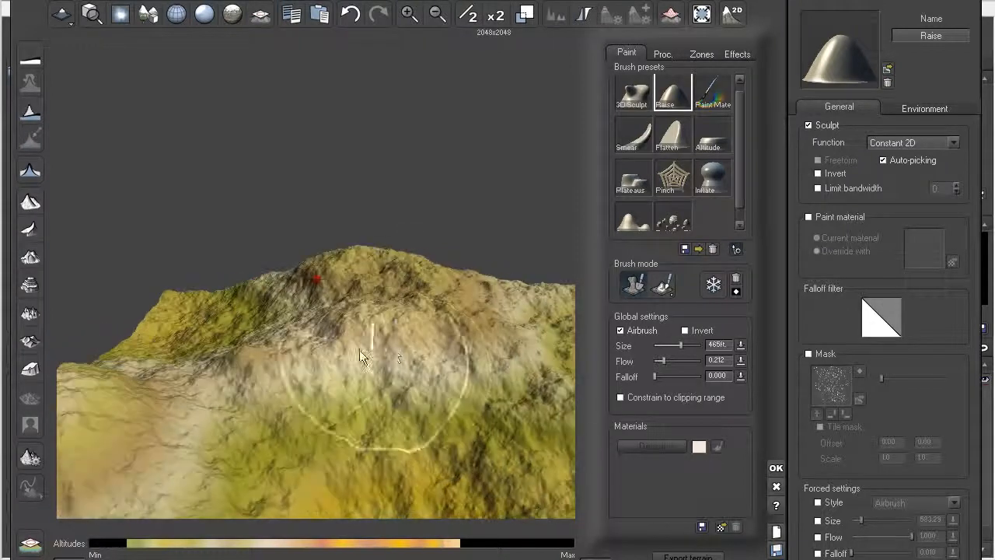
{"action": "left_click_drag", "start_coordinate": [266, 342], "coordinate": [255, 347]}
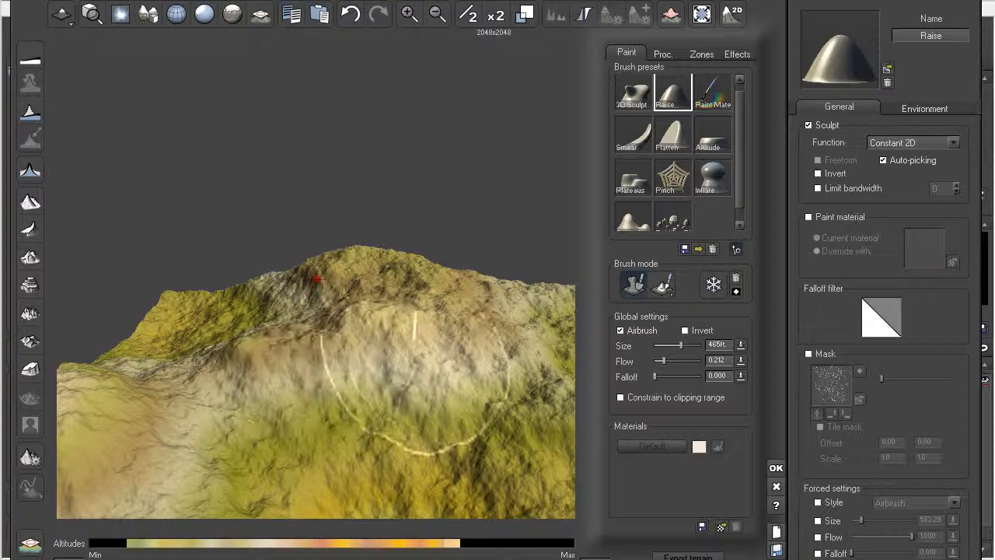
{"action": "mouse_move", "coordinate": [513, 368]}
{"action": "right_mouse_down"}
{"action": "mouse_move", "coordinate": [471, 352]}
{"action": "mouse_move", "coordinate": [471, 368]}
{"action": "mouse_move", "coordinate": [404, 327]}
{"action": "mouse_move", "coordinate": [367, 319]}
{"action": "right_mouse_up"}
{"action": "left_click_drag", "start_coordinate": [377, 305], "coordinate": [388, 306]}
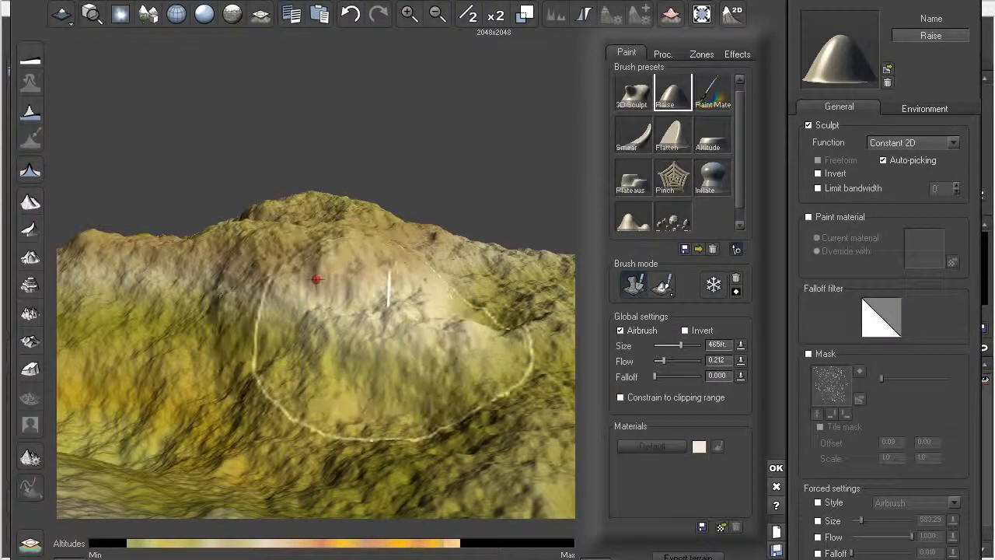
{"action": "mouse_move", "coordinate": [438, 333]}
{"action": "right_mouse_down"}
{"action": "mouse_move", "coordinate": [533, 334]}
{"action": "mouse_move", "coordinate": [315, 267]}
{"action": "right_mouse_up"}
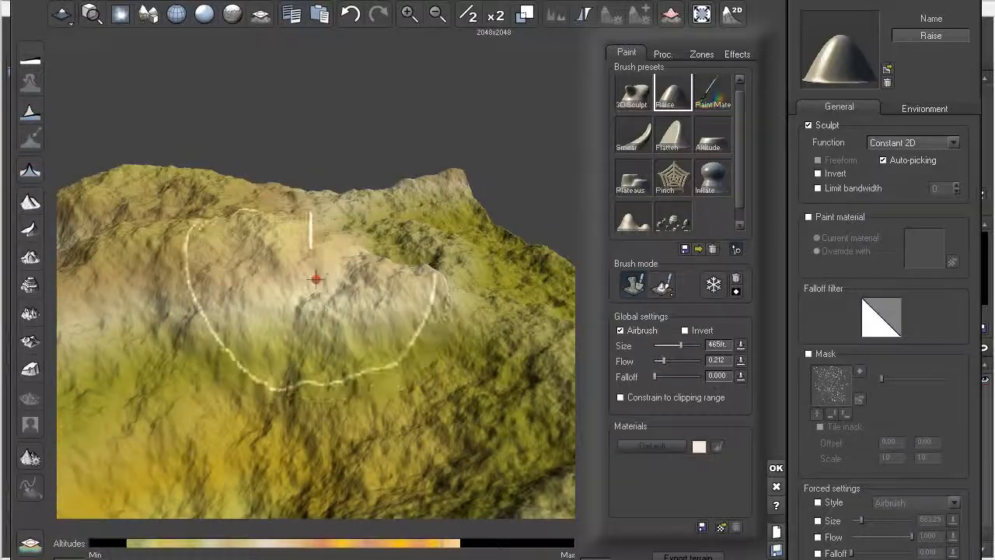
{"action": "mouse_move", "coordinate": [221, 231]}
{"action": "left_mouse_down"}
{"action": "mouse_move", "coordinate": [199, 214]}
{"action": "mouse_move", "coordinate": [167, 237]}
{"action": "mouse_move", "coordinate": [216, 208]}
{"action": "mouse_move", "coordinate": [300, 204]}
{"action": "left_mouse_up"}
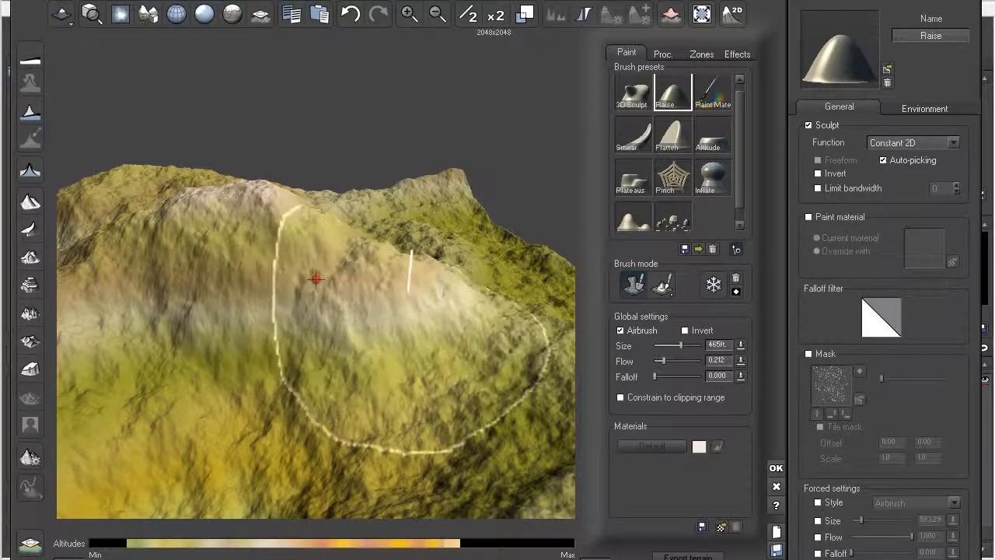
{"action": "mouse_move", "coordinate": [194, 226]}
{"action": "right_mouse_down"}
{"action": "mouse_move", "coordinate": [217, 269]}
{"action": "mouse_move", "coordinate": [210, 288]}
{"action": "right_mouse_up"}
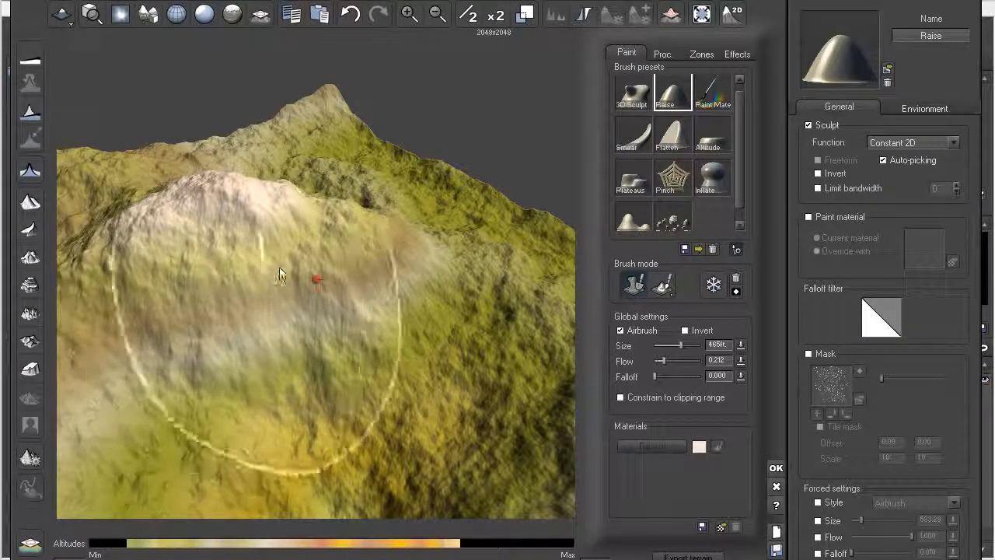
- Build up the hills enclosing the valley with the 465 ft Raise brush, working around its sides
{"action": "mouse_move", "coordinate": [379, 269]}
{"action": "right_mouse_down"}
{"action": "mouse_move", "coordinate": [336, 284]}
{"action": "mouse_move", "coordinate": [270, 338]}
{"action": "mouse_move", "coordinate": [330, 238]}
{"action": "mouse_move", "coordinate": [334, 342]}
{"action": "mouse_move", "coordinate": [292, 371]}
{"action": "right_mouse_up"}
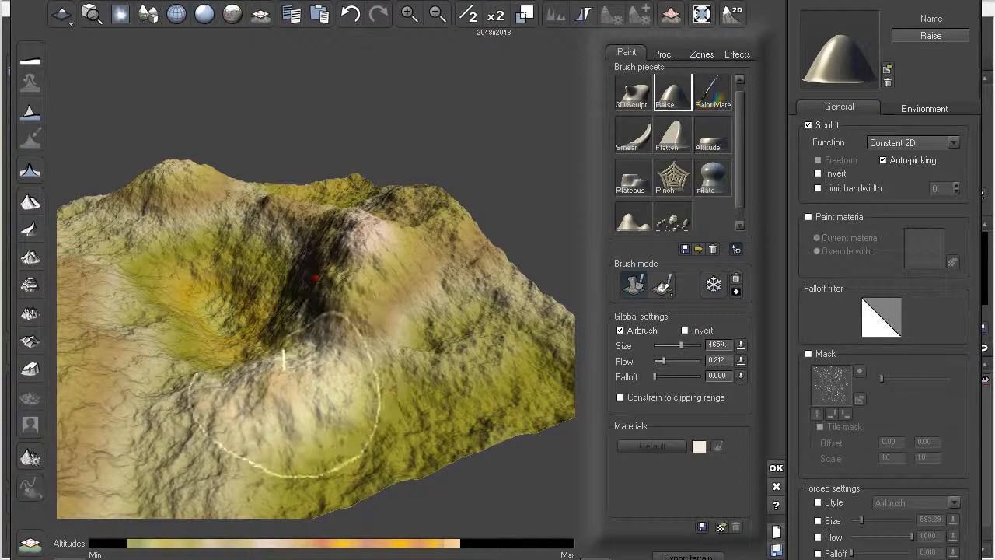
{"action": "mouse_move", "coordinate": [278, 354]}
{"action": "right_mouse_down"}
{"action": "mouse_move", "coordinate": [315, 359]}
{"action": "mouse_move", "coordinate": [467, 334]}
{"action": "mouse_move", "coordinate": [423, 302]}
{"action": "right_mouse_up"}
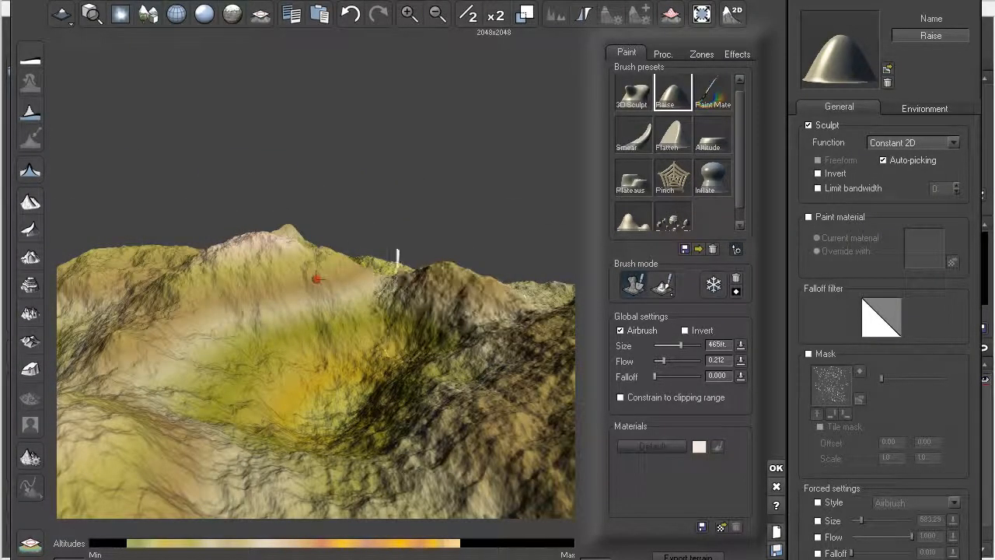
{"action": "right_click_drag", "start_coordinate": [373, 269], "coordinate": [426, 263]}
{"action": "mouse_move", "coordinate": [513, 299]}
{"action": "right_mouse_down"}
{"action": "mouse_move", "coordinate": [521, 309]}
{"action": "mouse_move", "coordinate": [441, 265]}
{"action": "right_mouse_up"}
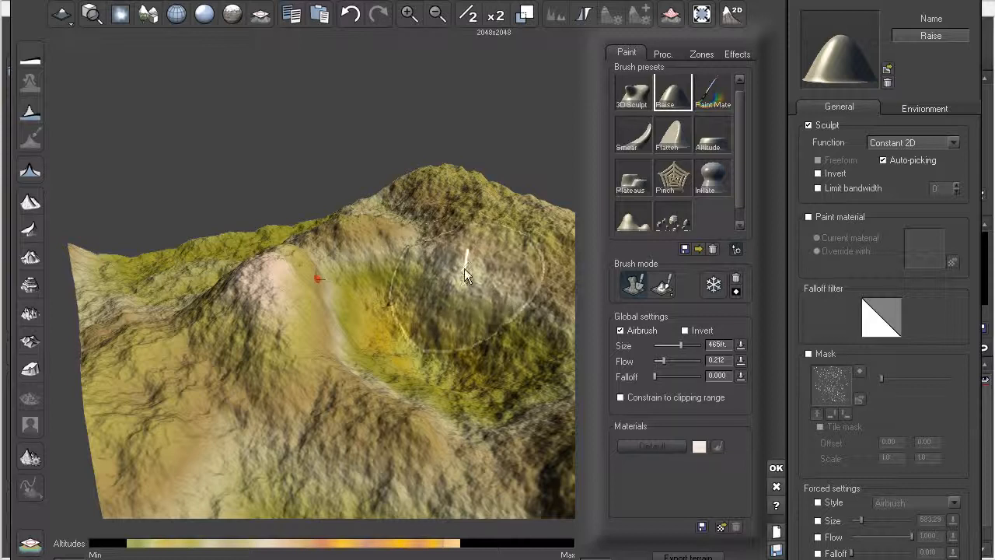
{"action": "right_click_drag", "start_coordinate": [498, 303], "coordinate": [367, 410]}
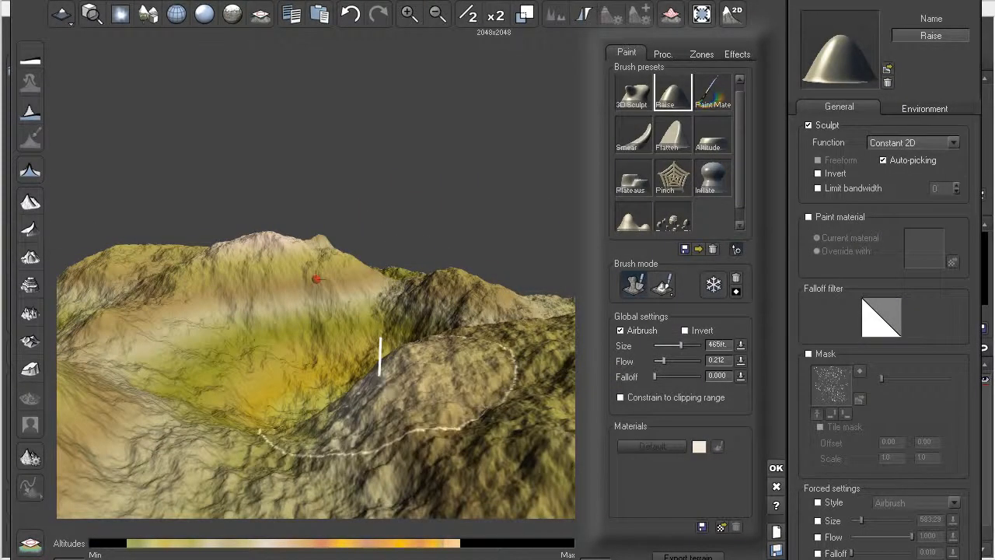
{"action": "mouse_move", "coordinate": [370, 349]}
{"action": "right_mouse_down"}
{"action": "mouse_move", "coordinate": [484, 413]}
{"action": "mouse_move", "coordinate": [441, 275]}
{"action": "right_mouse_up"}
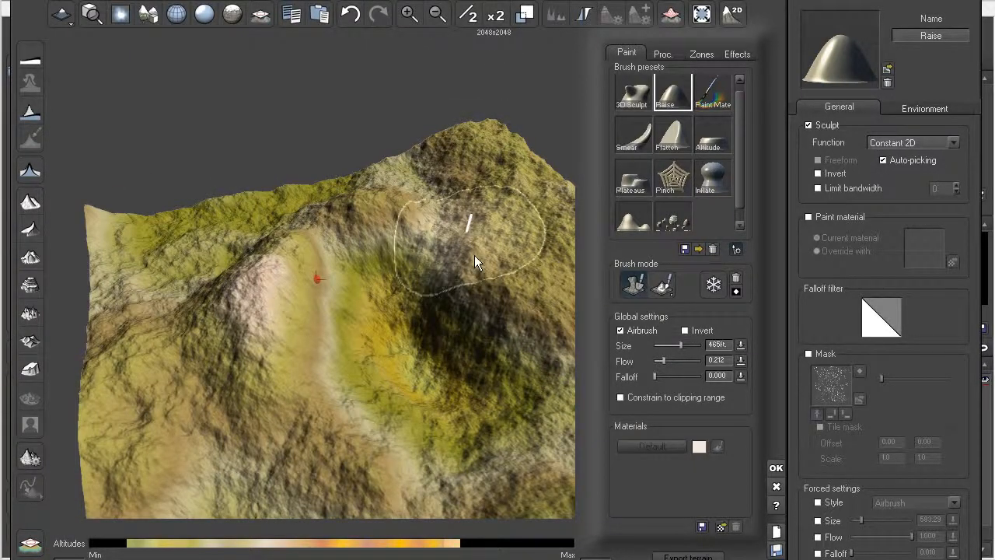
- Raise the ridge along the far side of the valley with further strokes of the Raise brush
{"action": "mouse_move", "coordinate": [498, 262]}
{"action": "right_mouse_down"}
{"action": "mouse_move", "coordinate": [511, 184]}
{"action": "mouse_move", "coordinate": [493, 224]}
{"action": "mouse_move", "coordinate": [407, 226]}
{"action": "mouse_move", "coordinate": [473, 284]}
{"action": "right_mouse_up"}
{"action": "mouse_move", "coordinate": [318, 249]}
{"action": "left_mouse_down"}
{"action": "mouse_move", "coordinate": [255, 226]}
{"action": "mouse_move", "coordinate": [292, 223]}
{"action": "left_mouse_up"}
{"action": "right_click_drag", "start_coordinate": [315, 226], "coordinate": [342, 202]}
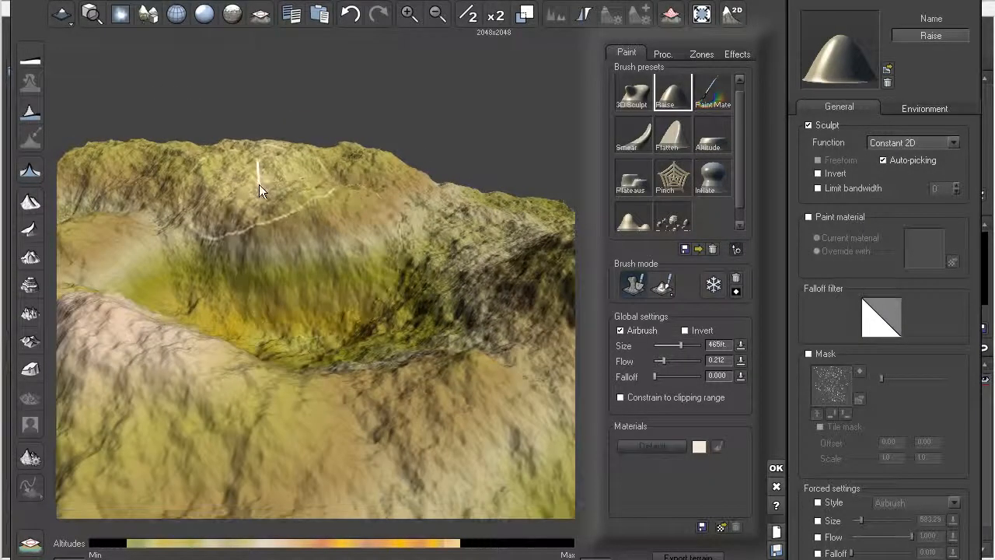
{"action": "mouse_move", "coordinate": [259, 211]}
{"action": "left_mouse_down"}
{"action": "mouse_move", "coordinate": [275, 193]}
{"action": "mouse_move", "coordinate": [327, 216]}
{"action": "left_mouse_up"}
{"action": "mouse_move", "coordinate": [326, 215]}
{"action": "right_mouse_down"}
{"action": "mouse_move", "coordinate": [384, 229]}
{"action": "mouse_move", "coordinate": [456, 222]}
{"action": "mouse_move", "coordinate": [311, 226]}
{"action": "mouse_move", "coordinate": [319, 233]}
{"action": "mouse_move", "coordinate": [300, 273]}
{"action": "right_mouse_up"}
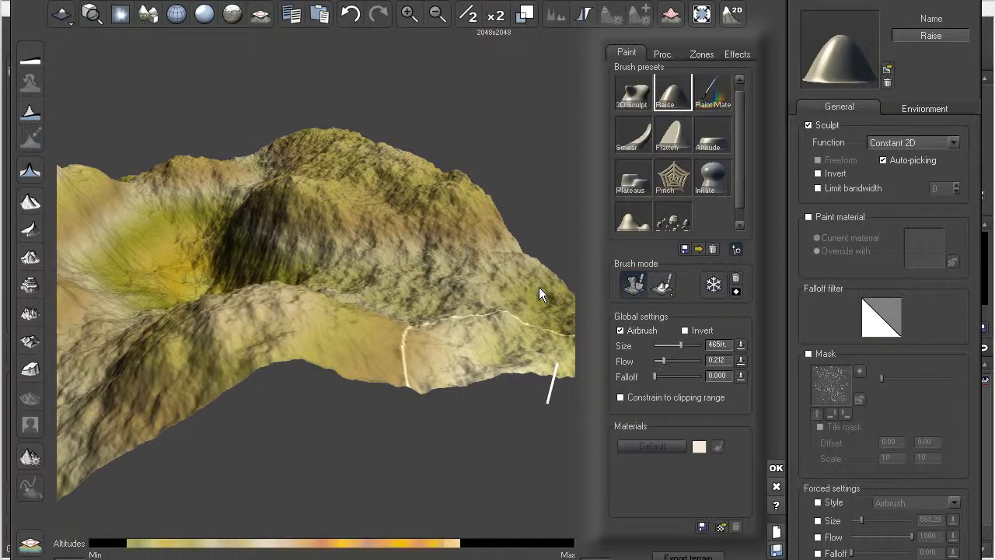
- Accept the sculpted terrain, render the main camera view and dismiss the post-render options
{"action": "key", "text": "Return"}
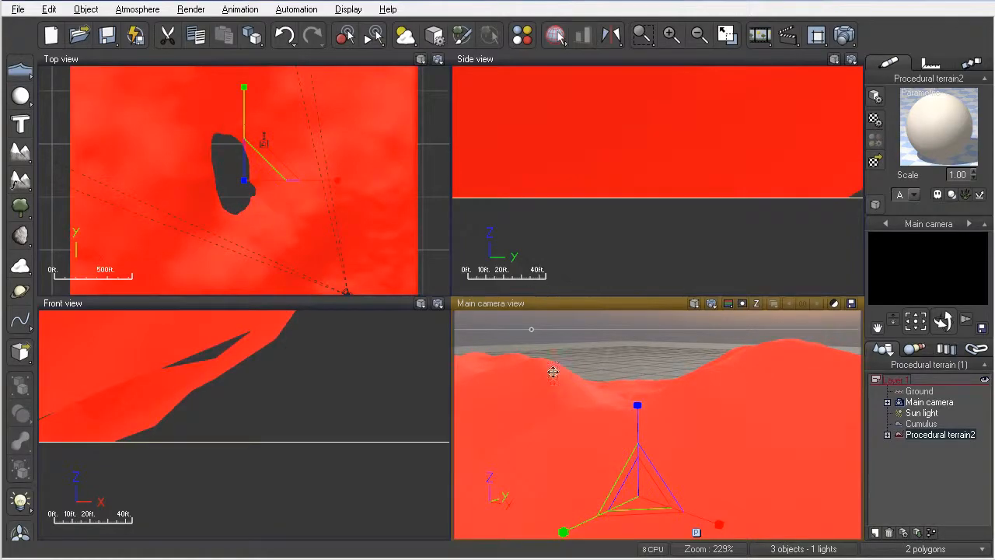
{"action": "left_click", "coordinate": [710, 303]}
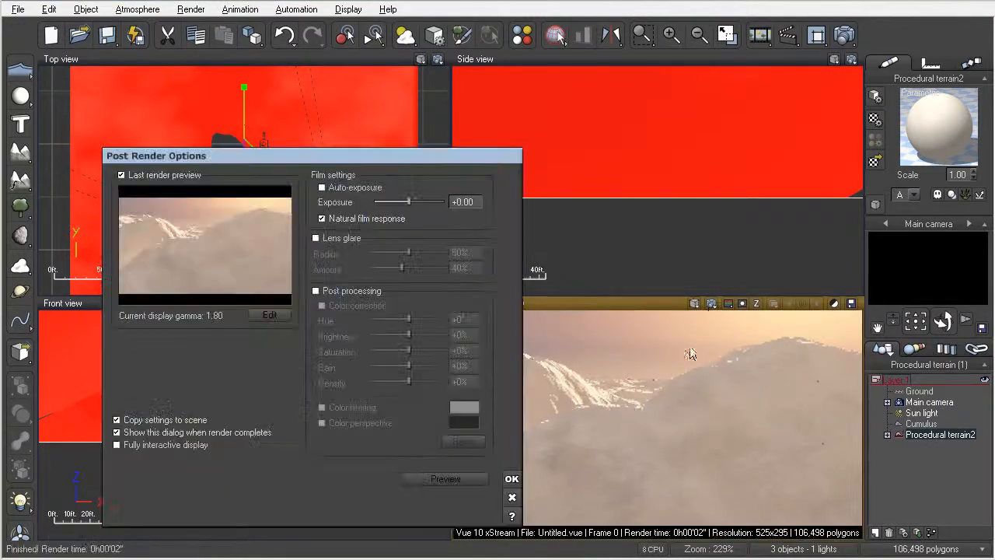
{"action": "left_click", "coordinate": [512, 497]}
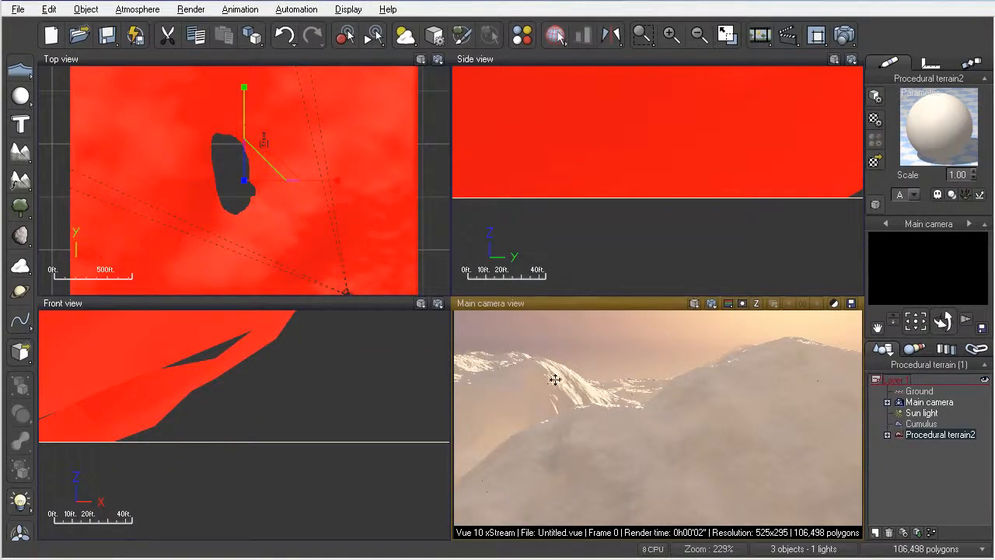
- Add a sea plane, raise its water level to fill the terrain's basin, and aim the camera across the water toward the sun
{"action": "mouse_move", "coordinate": [546, 375]}
{"action": "left_mouse_down"}
{"action": "mouse_move", "coordinate": [618, 394]}
{"action": "mouse_move", "coordinate": [681, 431]}
{"action": "mouse_move", "coordinate": [655, 474]}
{"action": "mouse_move", "coordinate": [629, 480]}
{"action": "mouse_move", "coordinate": [607, 460]}
{"action": "mouse_move", "coordinate": [624, 324]}
{"action": "mouse_move", "coordinate": [627, 373]}
{"action": "mouse_move", "coordinate": [736, 441]}
{"action": "left_mouse_up"}
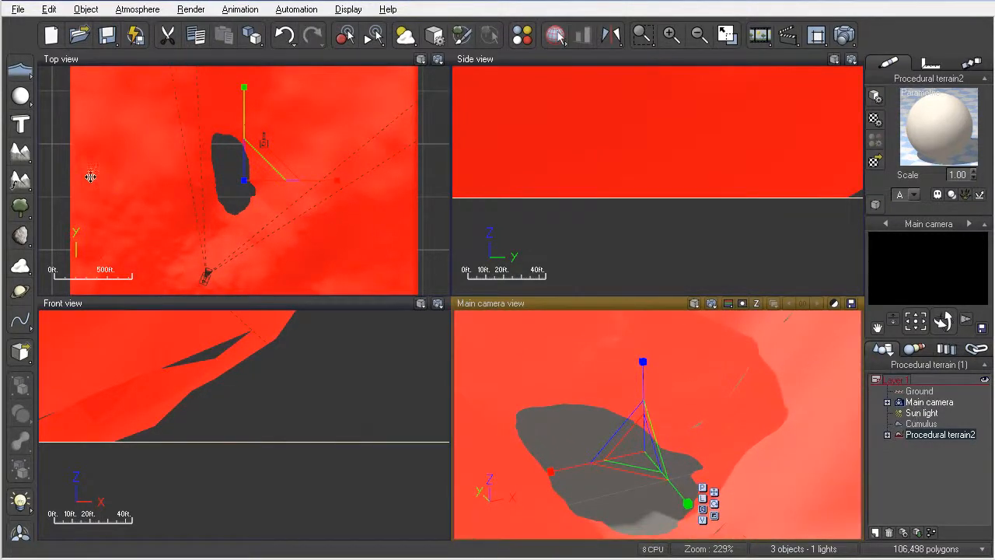
{"action": "left_click", "coordinate": [21, 71]}
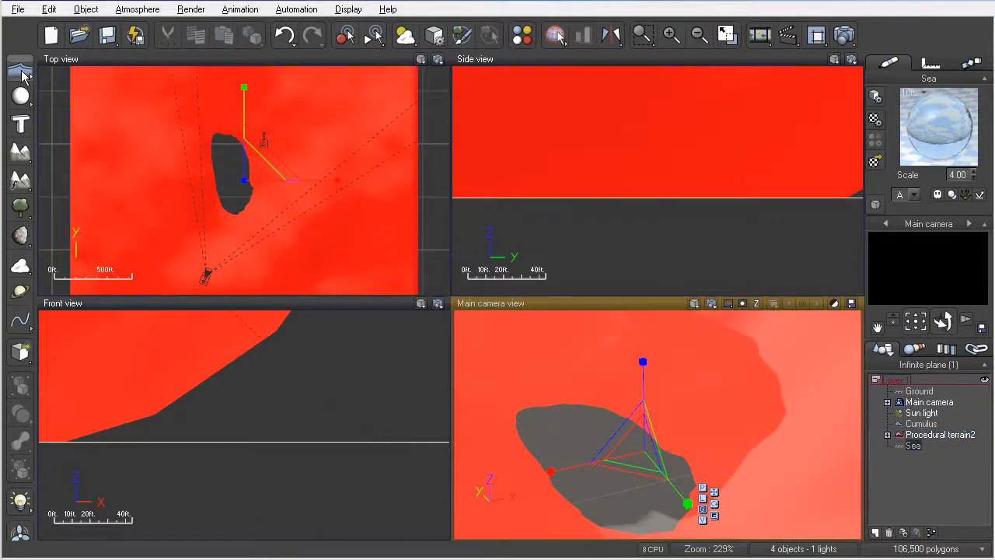
{"action": "left_click_drag", "start_coordinate": [642, 385], "coordinate": [642, 348]}
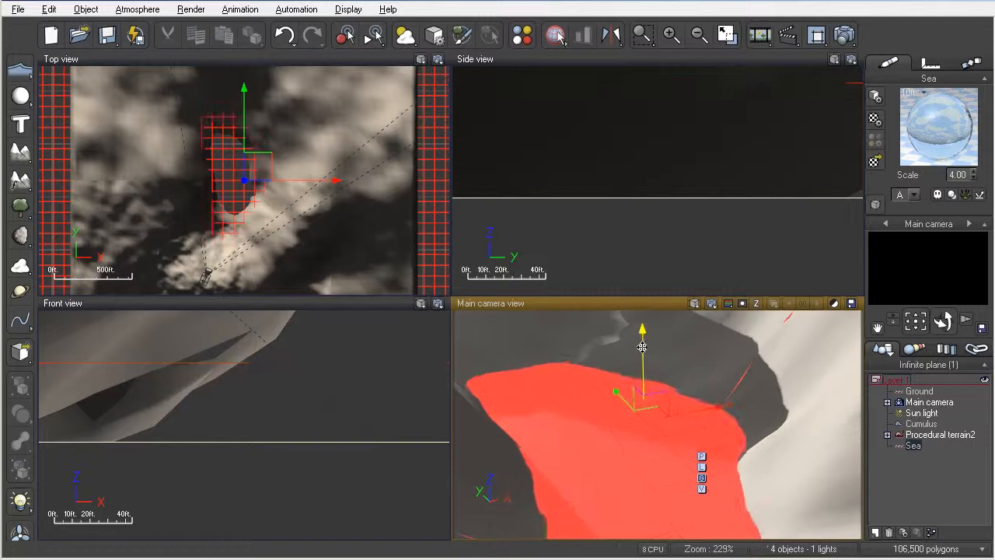
{"action": "right_click_drag", "start_coordinate": [651, 351], "coordinate": [608, 426]}
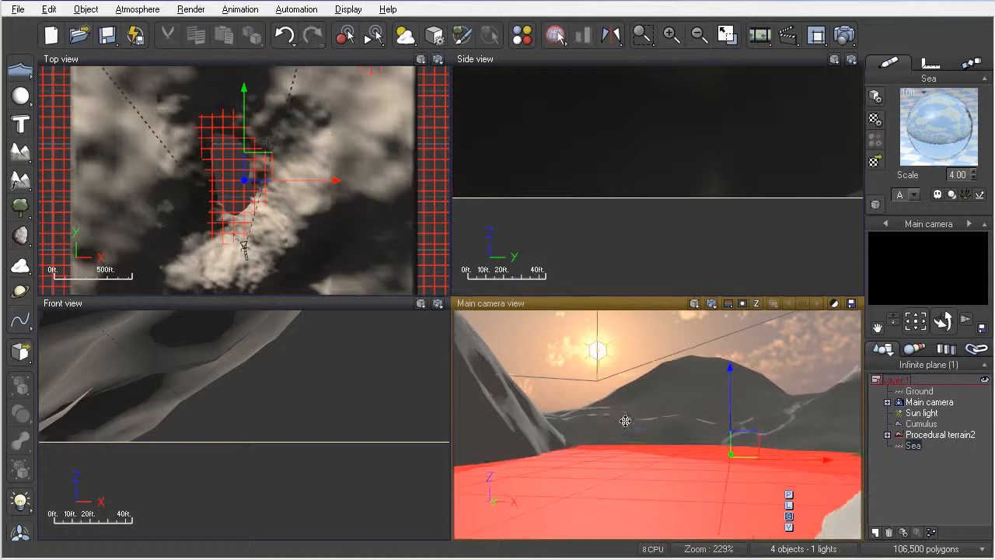
- Try rendering the camera view across the sea, close the post-render options and undo the last camera moves
{"action": "left_click", "coordinate": [712, 304]}
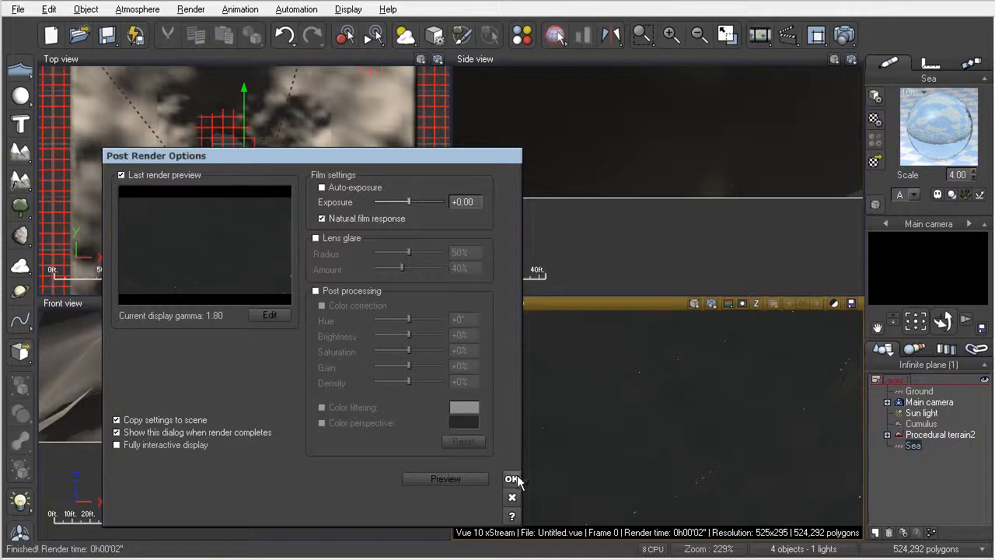
{"action": "left_click", "coordinate": [513, 478]}
{"action": "key", "text": "ctrl+z"}
{"action": "key", "text": "ctrl+z"}
{"action": "key", "text": "ctrl+z"}
{"action": "key", "text": "ctrl+z"}
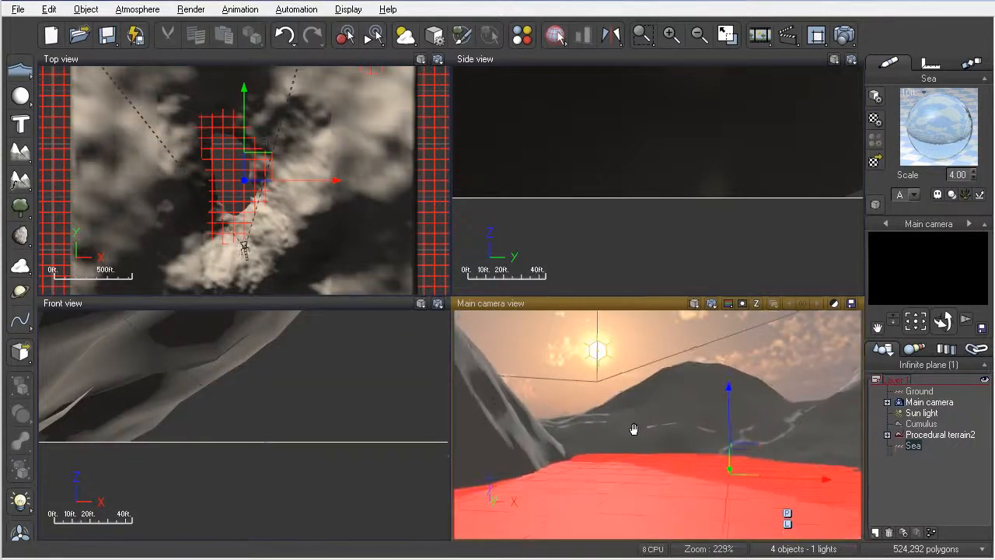
- Move the camera slightly forward over the water, render the sea and mountain view again and accept the post-render options
{"action": "scroll", "coordinate": [608, 453], "scroll_direction": "up", "scroll_amount": 1}
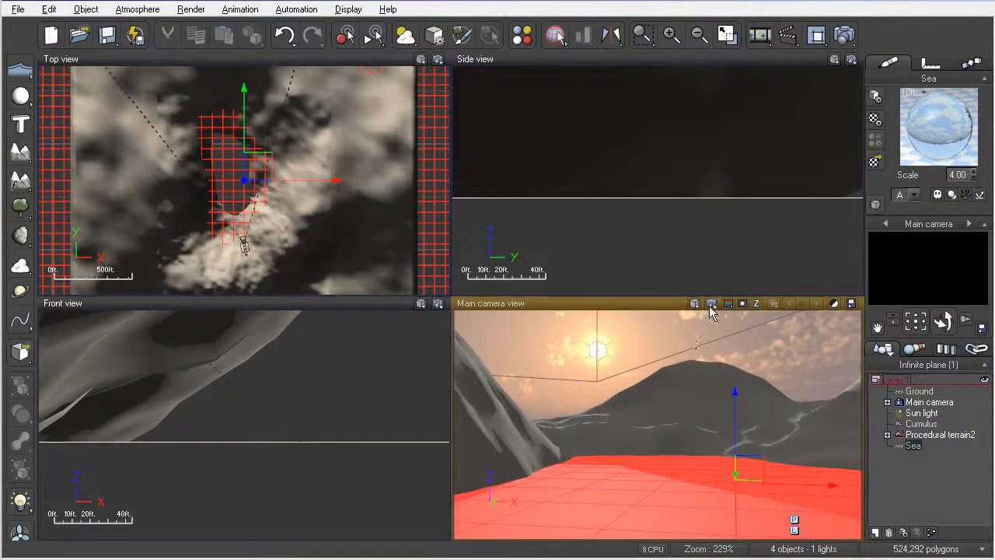
{"action": "left_click", "coordinate": [695, 303]}
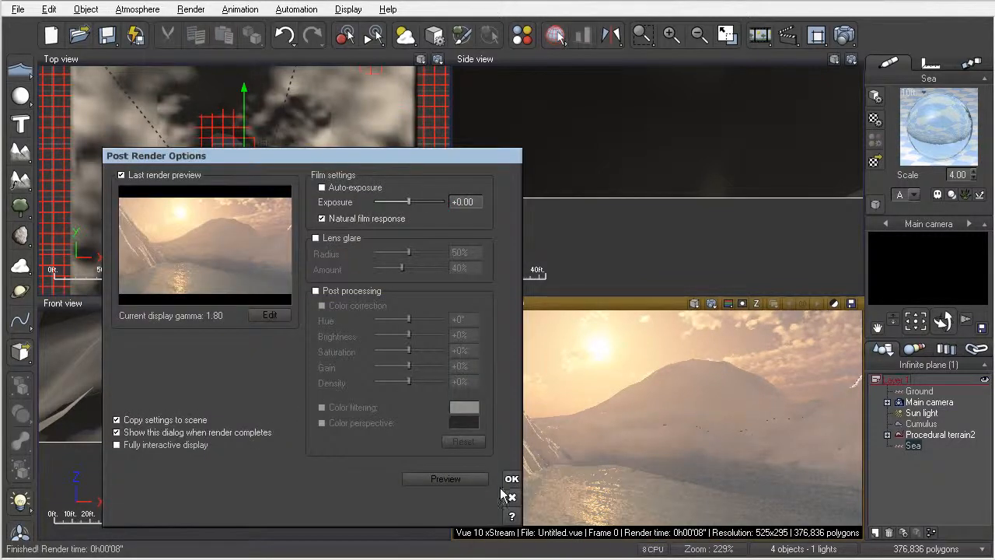
{"action": "left_click", "coordinate": [511, 479]}
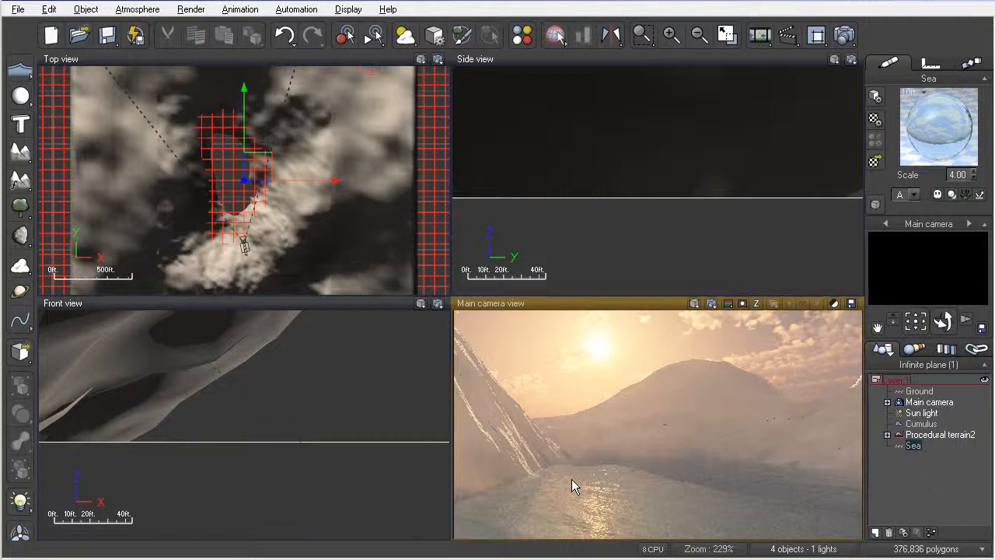
- Select the procedural terrain beneath the sea in the main camera view
{"action": "left_click", "coordinate": [572, 479]}
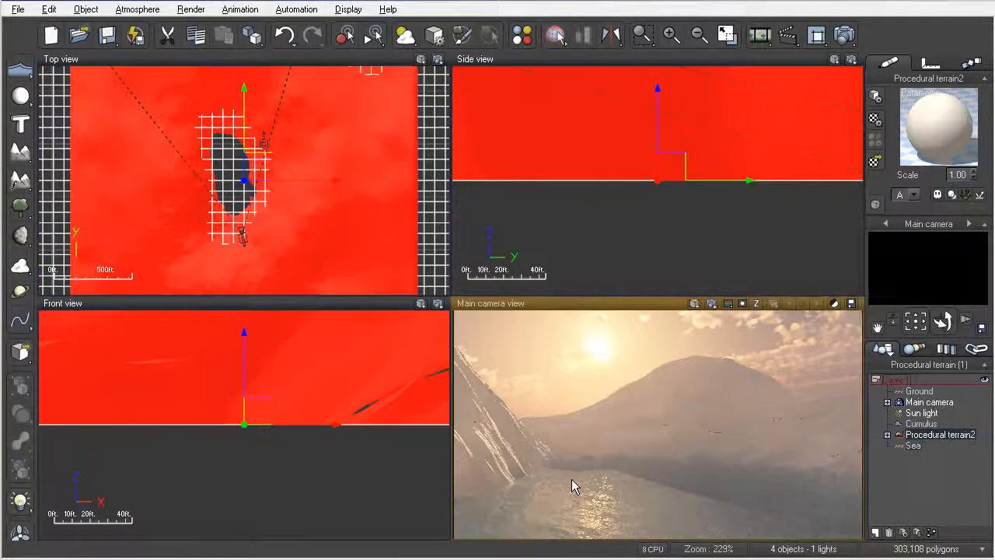